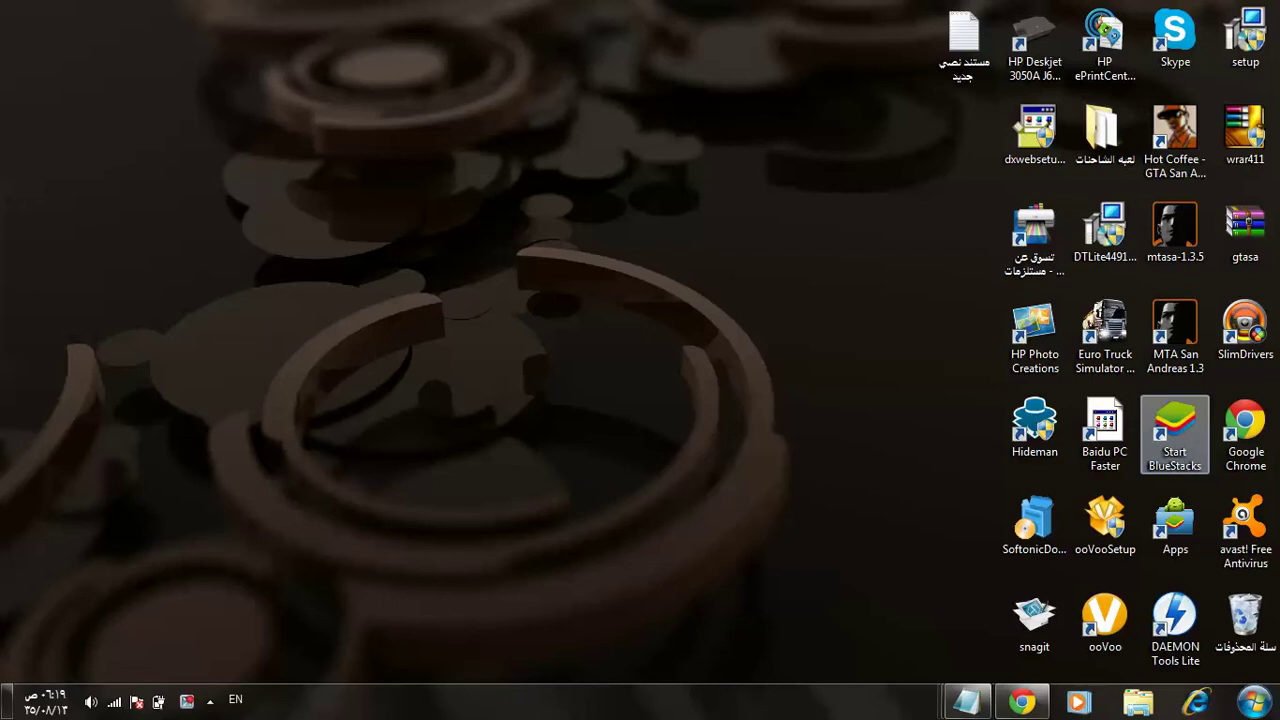
Step: Open the text document on the desktop and review its BlueStacks requirements, highlighting the graphics card and high RAM items
{"action": "double_click", "coordinate": [963, 42]}
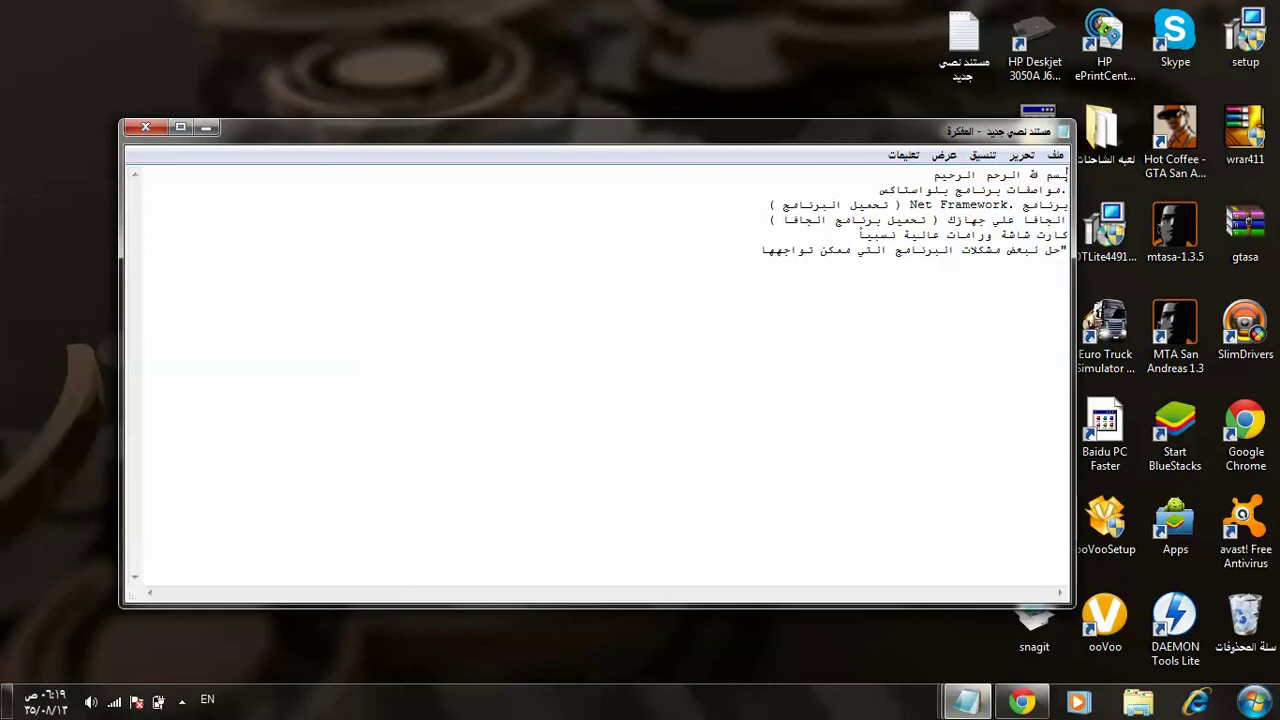
{"action": "left_click_drag", "start_coordinate": [992, 234], "coordinate": [903, 234]}
{"action": "left_click", "coordinate": [969, 250]}
{"action": "left_click_drag", "start_coordinate": [1001, 234], "coordinate": [1068, 234]}
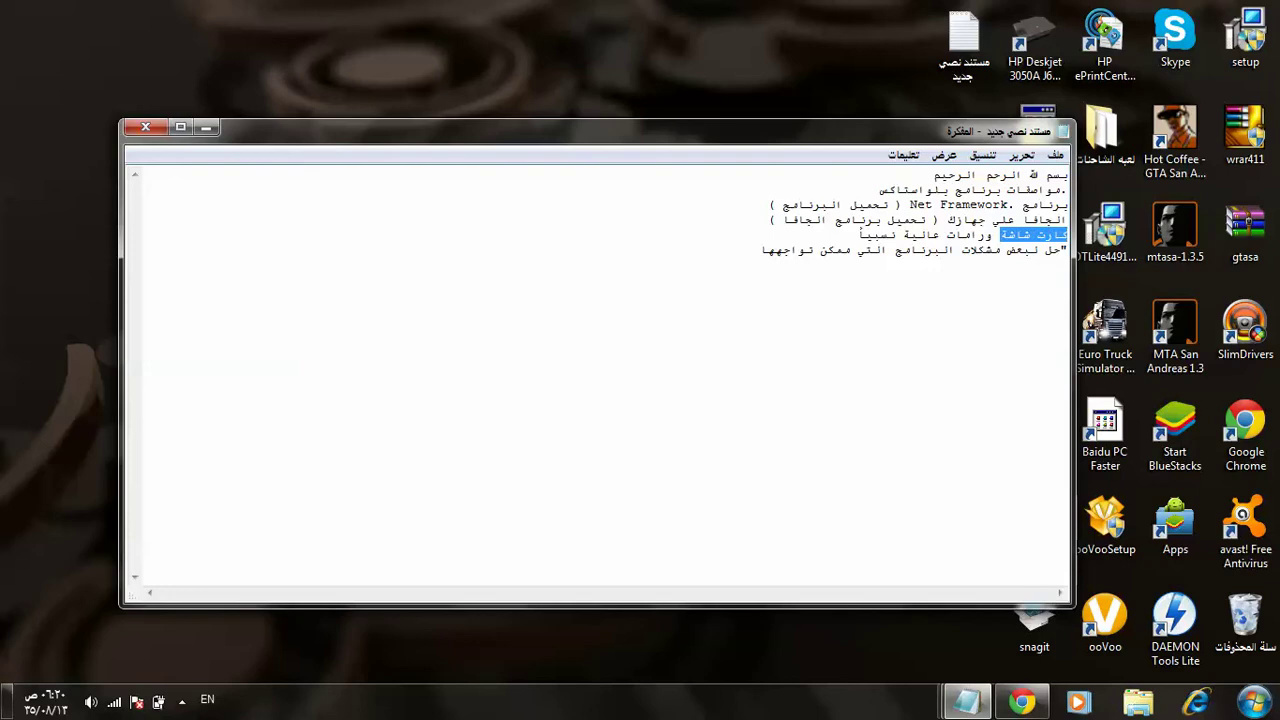
{"action": "left_click", "coordinate": [970, 249]}
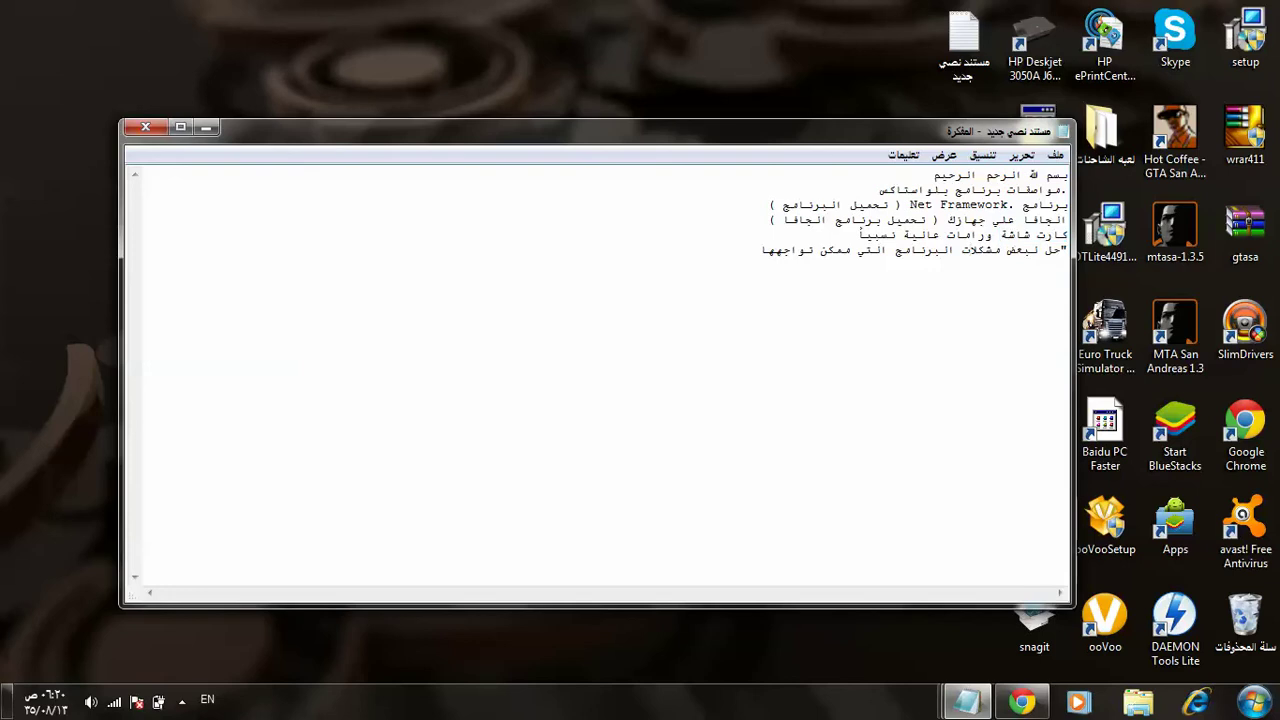
{"action": "left_click_drag", "start_coordinate": [992, 234], "coordinate": [903, 234]}
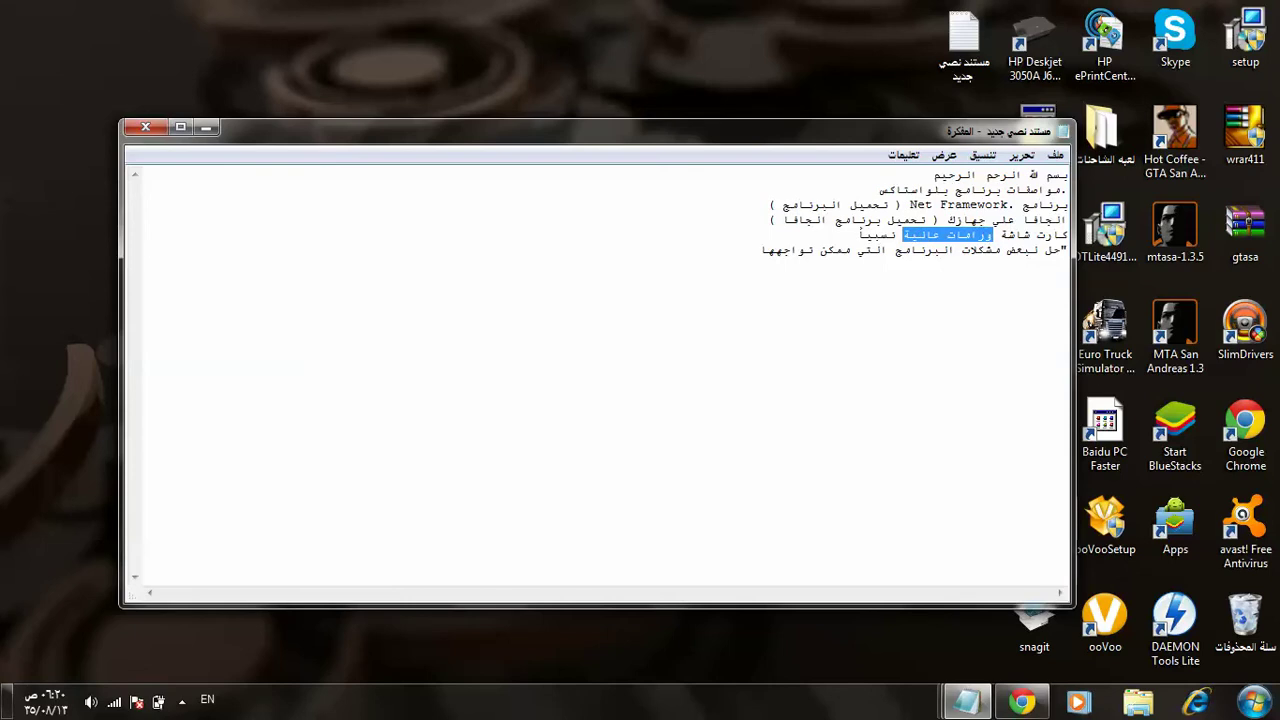
{"action": "left_click", "coordinate": [962, 249]}
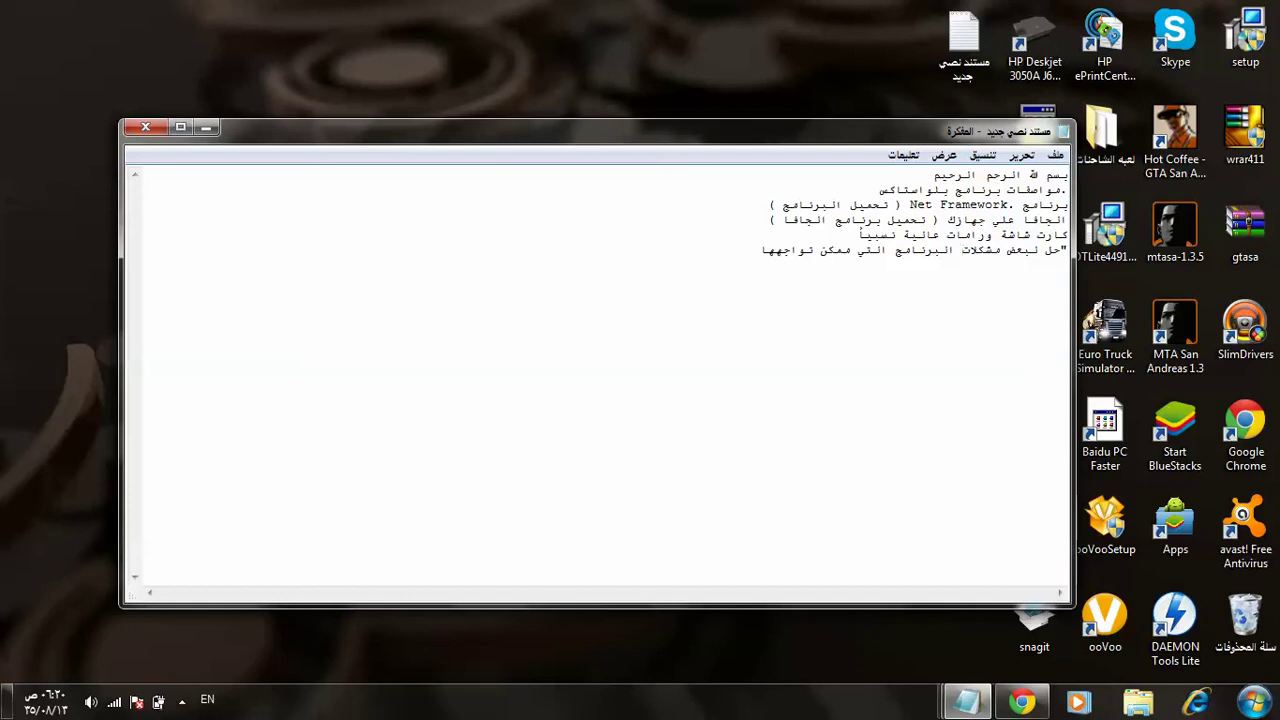
{"action": "left_click_drag", "start_coordinate": [600, 131], "coordinate": [580, 81]}
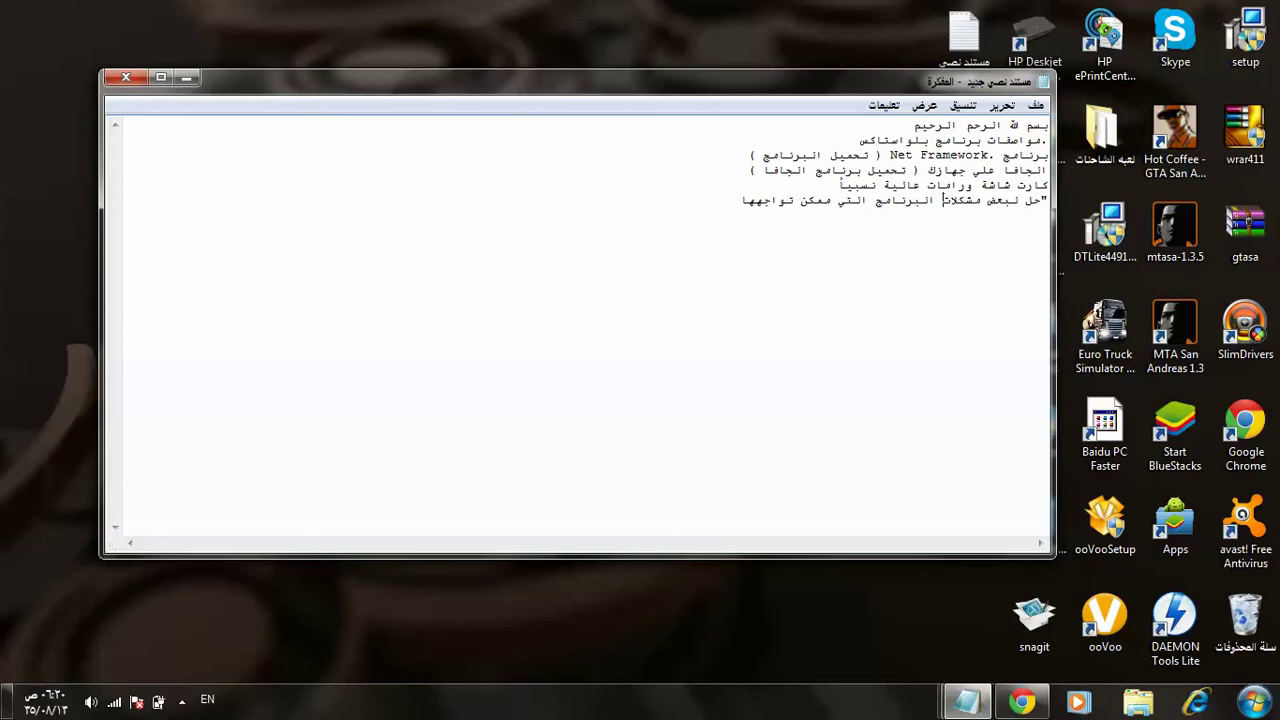
Step: Open SlimDrivers and scan the computer for missing or out-of-date driver updates
{"action": "left_click", "coordinate": [182, 700]}
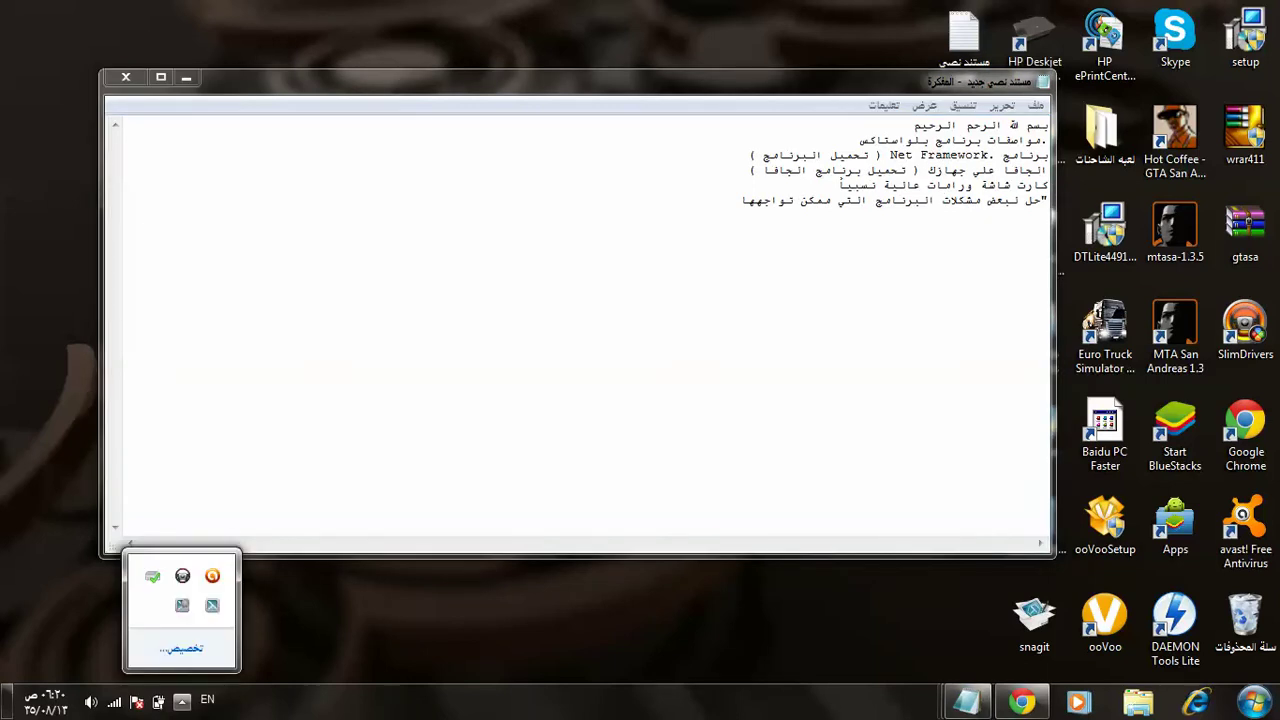
{"action": "double_click", "coordinate": [182, 576]}
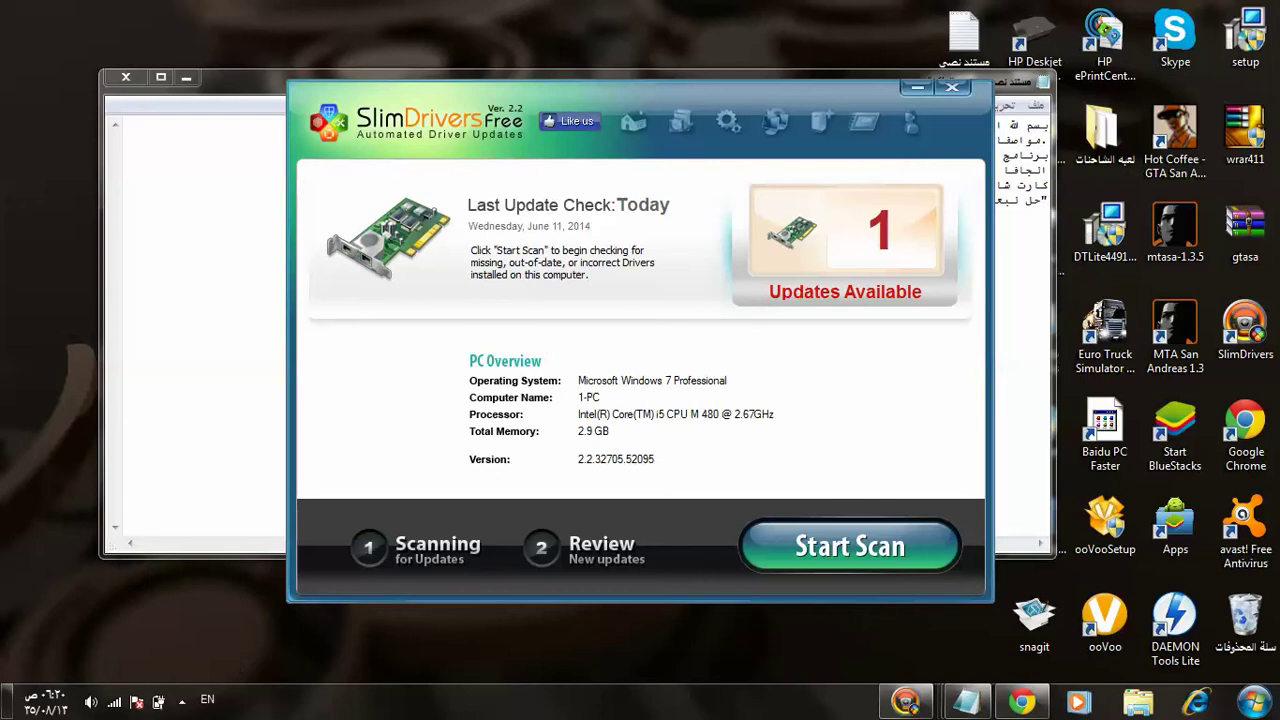
{"action": "left_click_drag", "start_coordinate": [760, 97], "coordinate": [789, 82]}
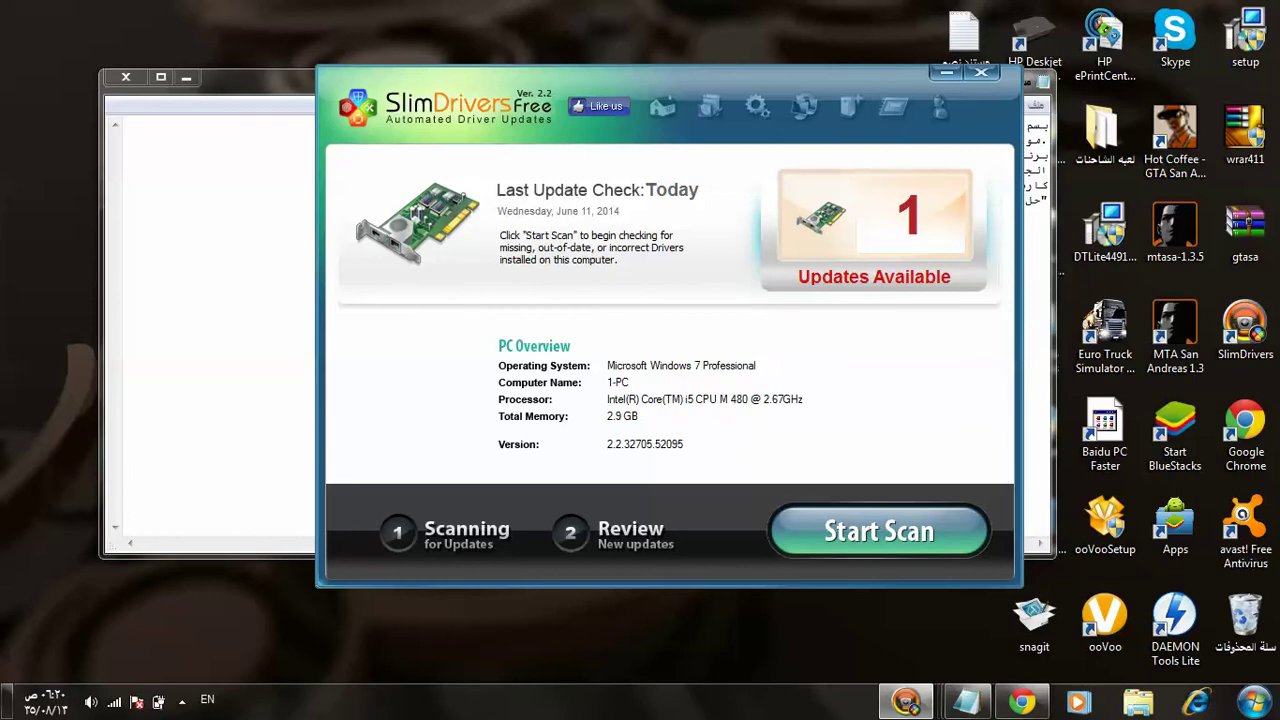
{"action": "left_click", "coordinate": [879, 531]}
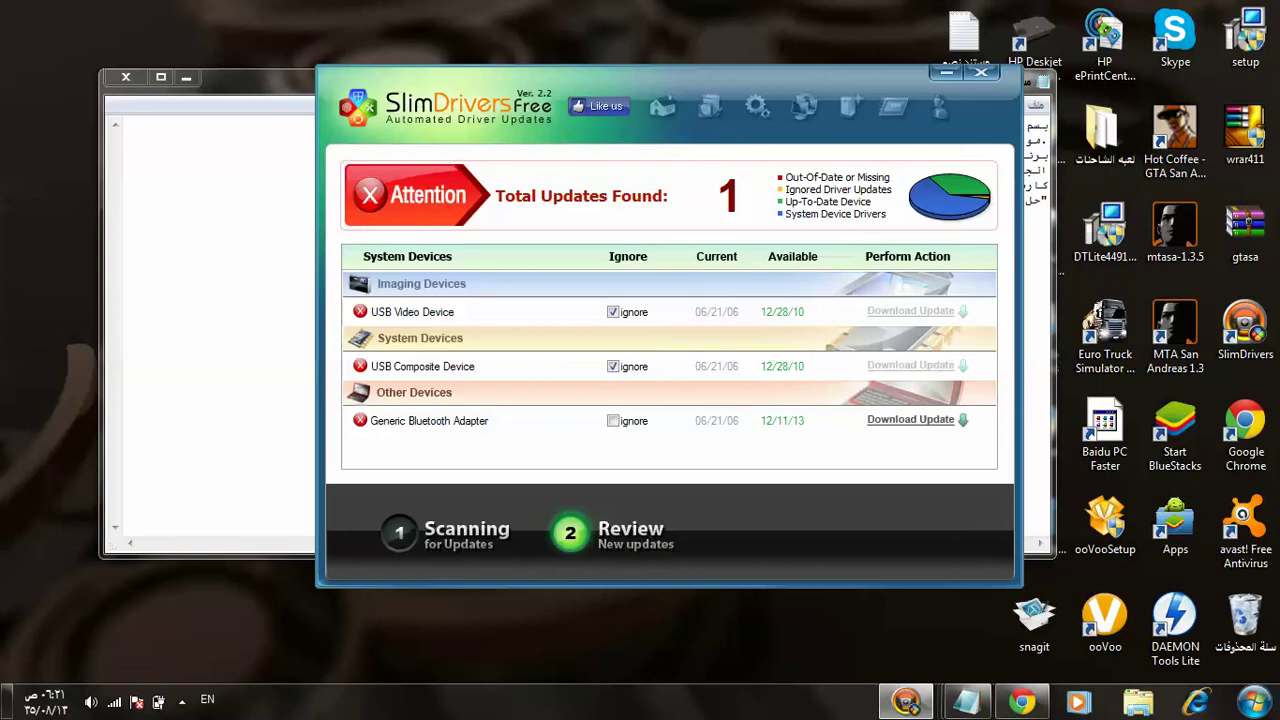
{"action": "left_click_drag", "start_coordinate": [750, 80], "coordinate": [753, 87]}
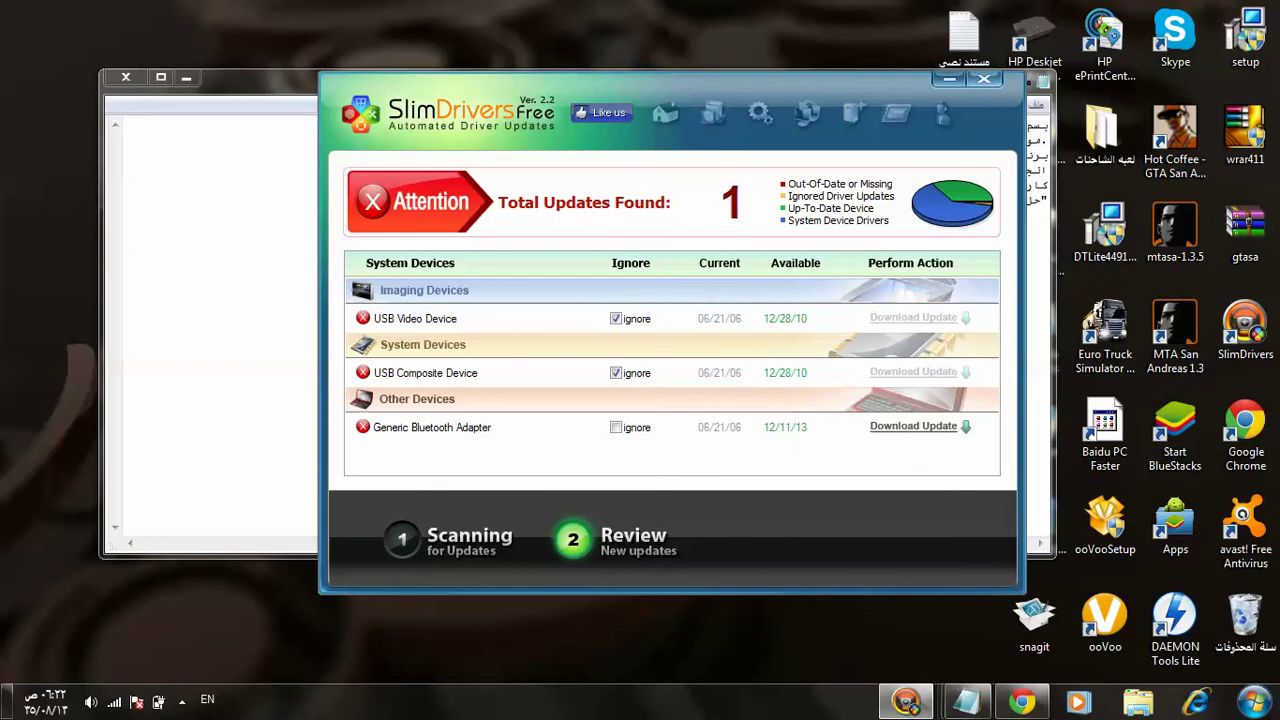
Step: Exit SlimDrivers without downloading the updates and minimize the requirements document
{"action": "key", "text": "alt+F4"}
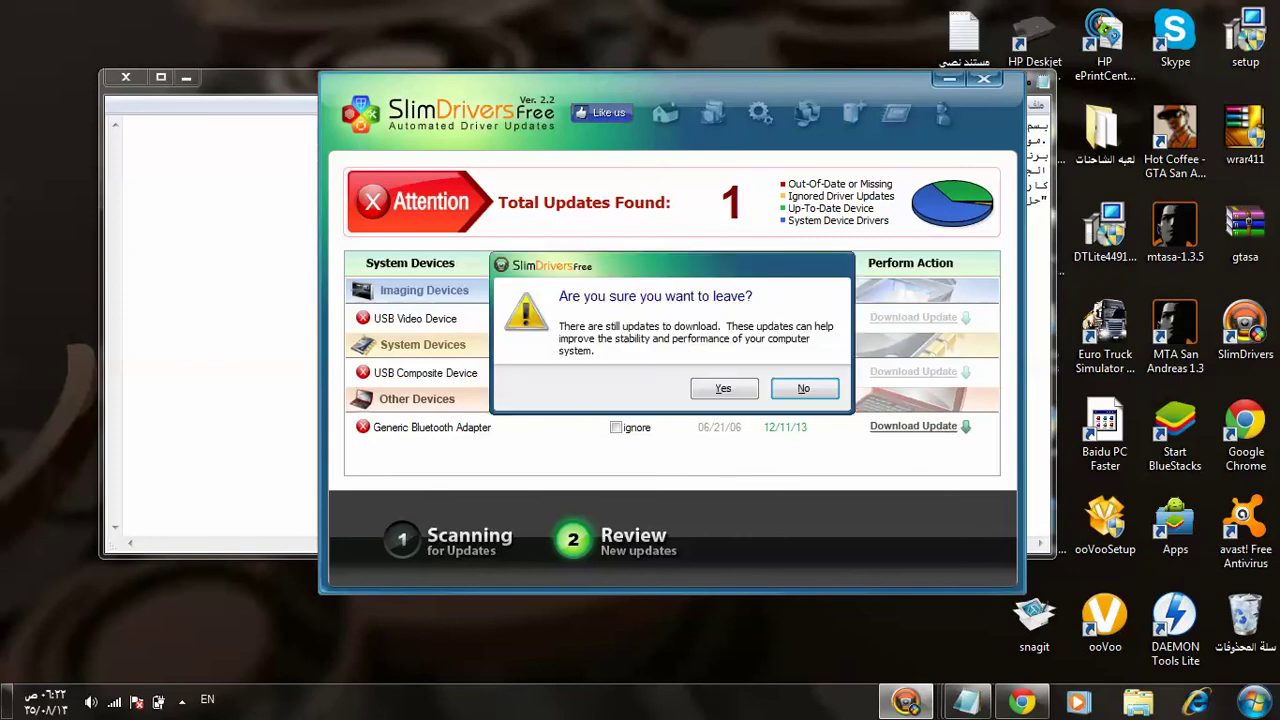
{"action": "key", "text": "y"}
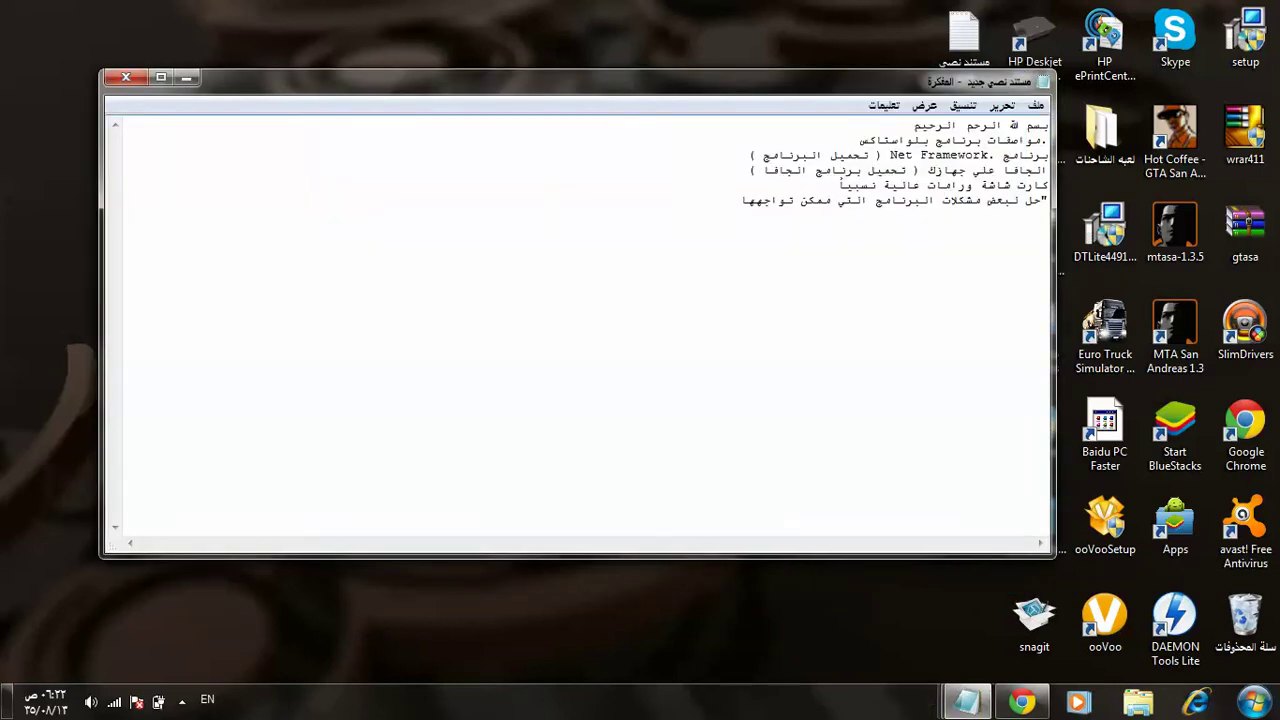
{"action": "key", "text": "super+Down"}
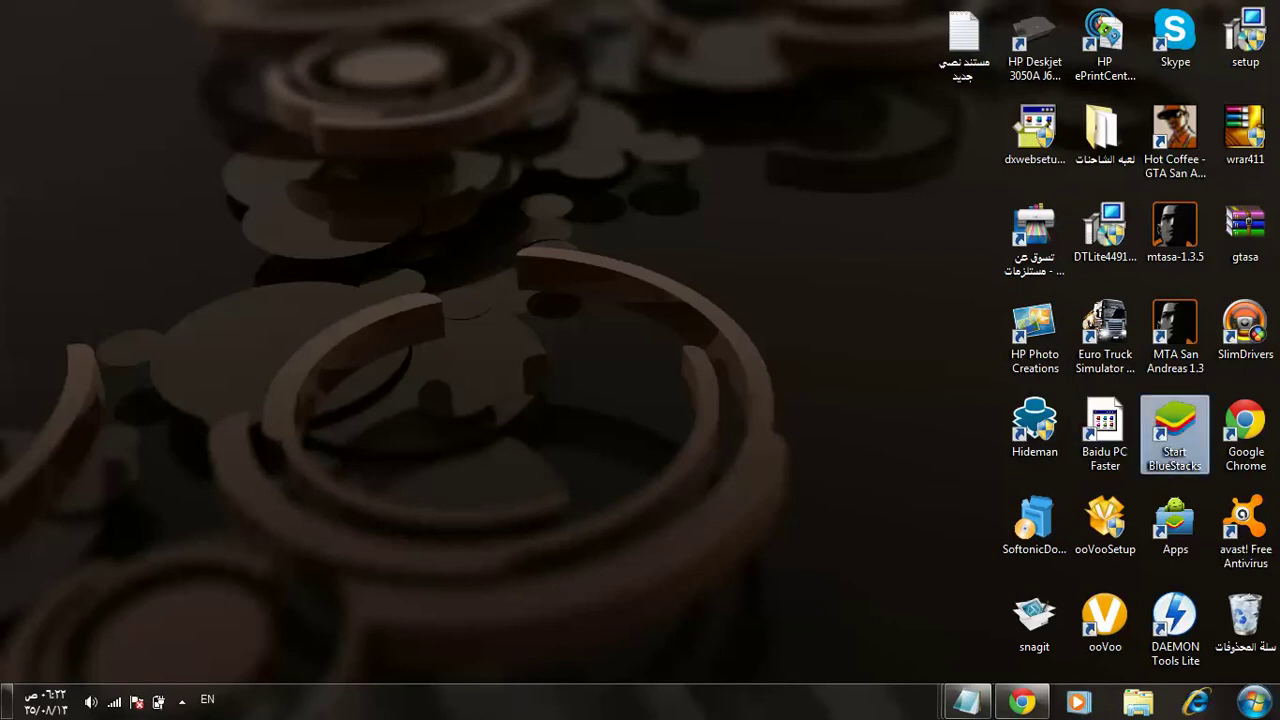
Step: Start BlueStacks, launch BBM from the recently played apps, and dismiss the WhatsApp verification notice
{"action": "double_click", "coordinate": [1174, 434]}
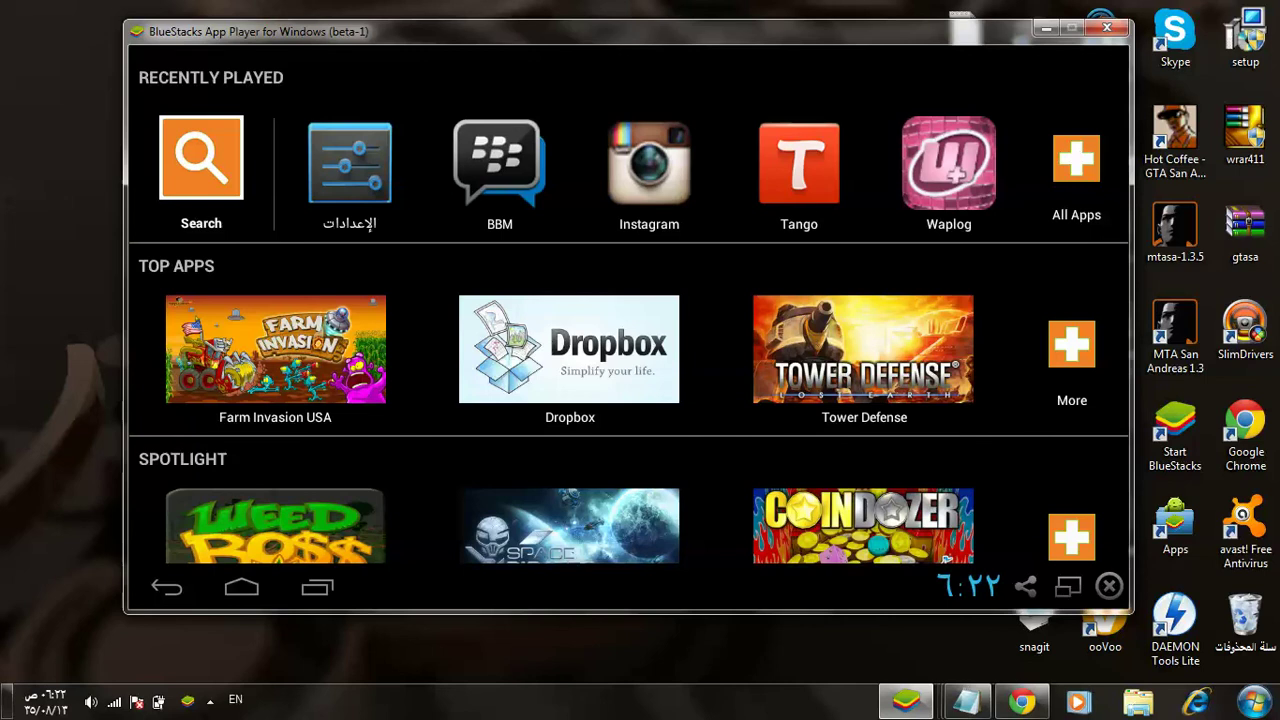
{"action": "left_click", "coordinate": [499, 174]}
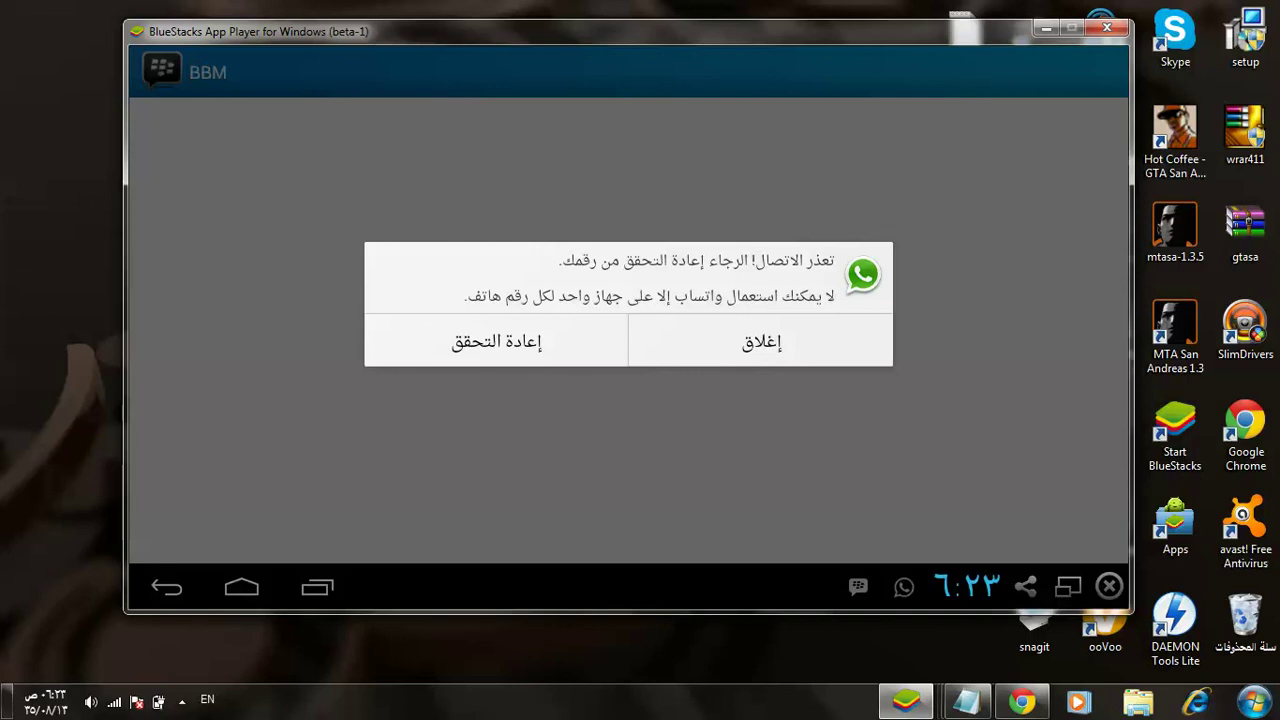
{"action": "left_click", "coordinate": [760, 340]}
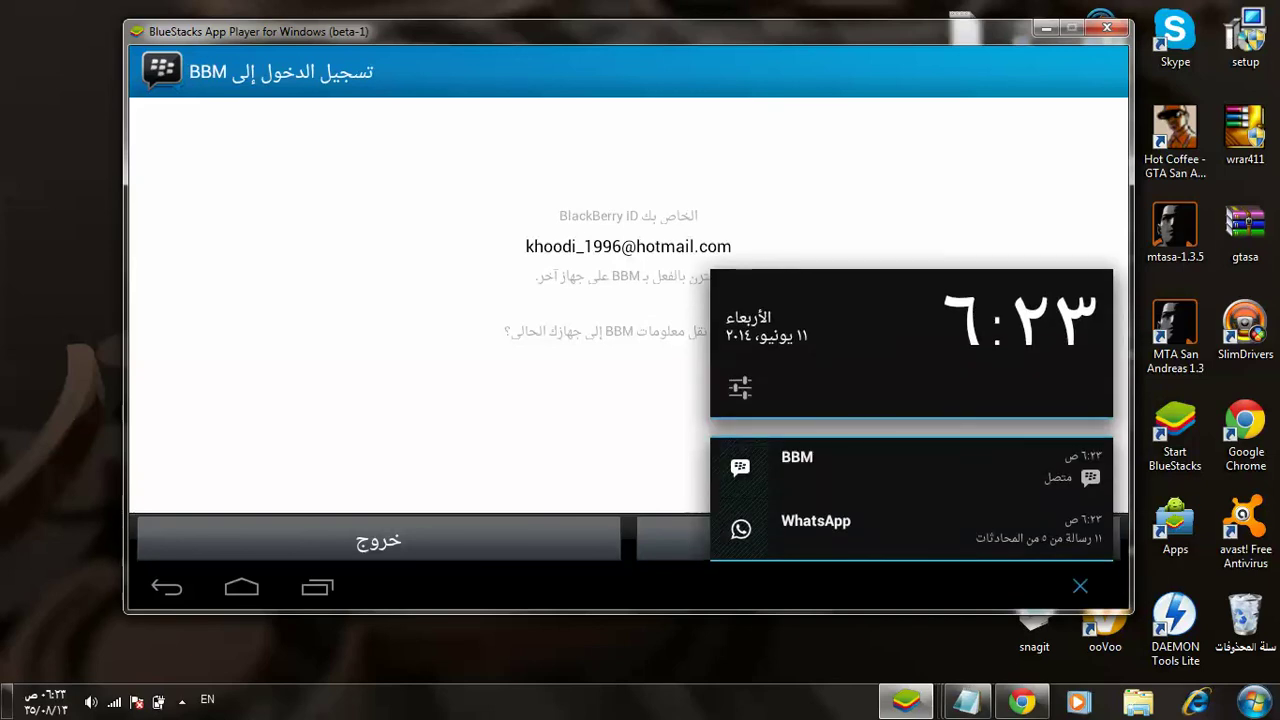
Step: In the BlueStacks app size settings, switch BBM to Default and back to Tablet, and accept the dialog
{"action": "left_click", "coordinate": [740, 387]}
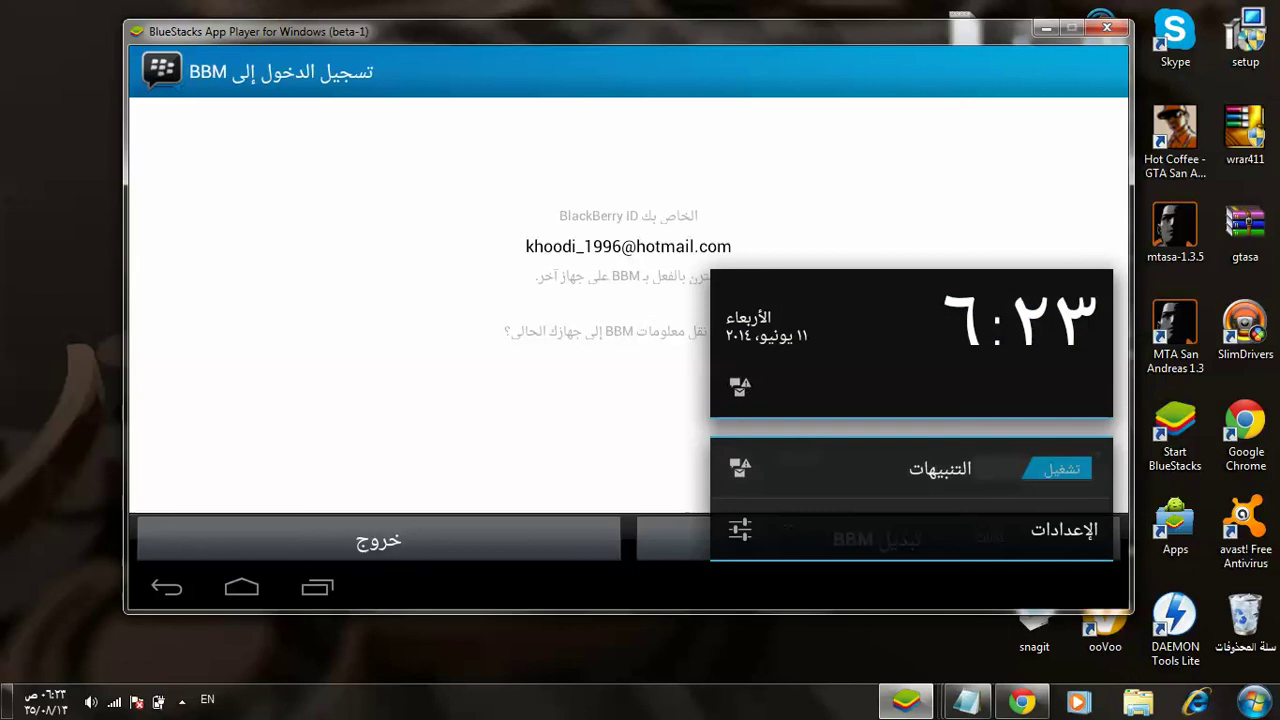
{"action": "left_click", "coordinate": [911, 529]}
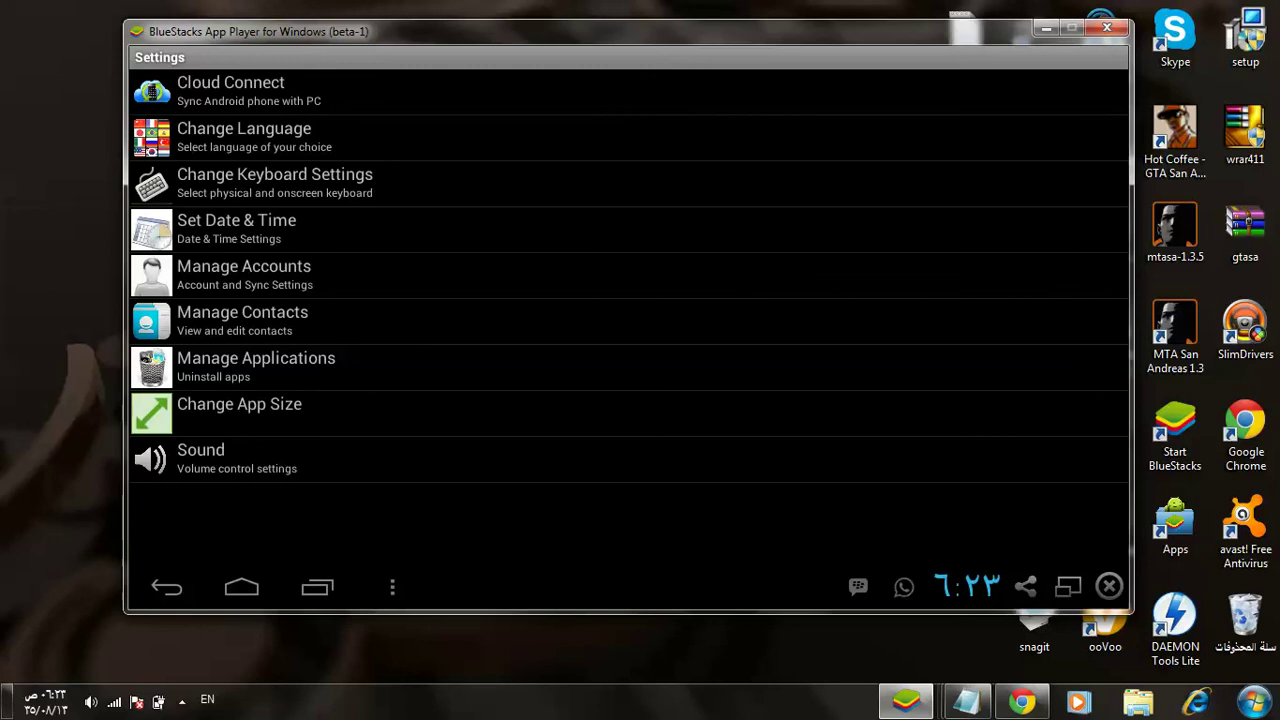
{"action": "left_click", "coordinate": [239, 413]}
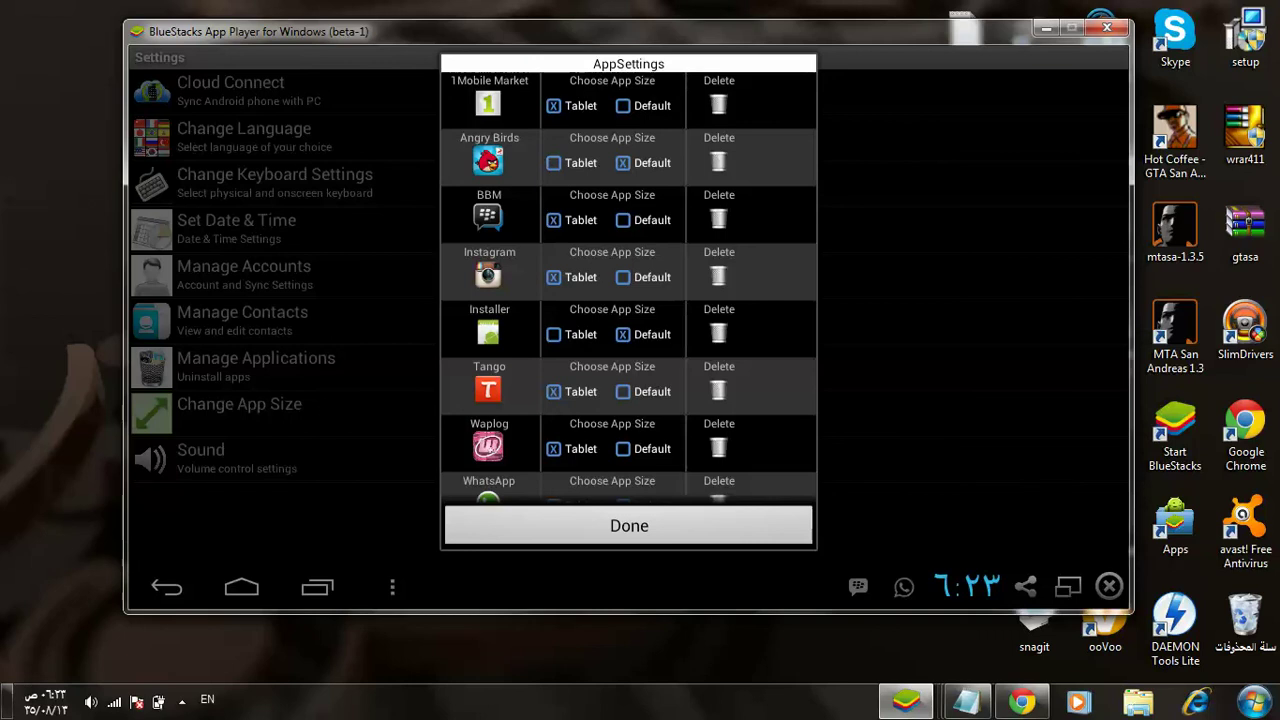
{"action": "left_click", "coordinate": [623, 220]}
{"action": "left_click", "coordinate": [553, 220]}
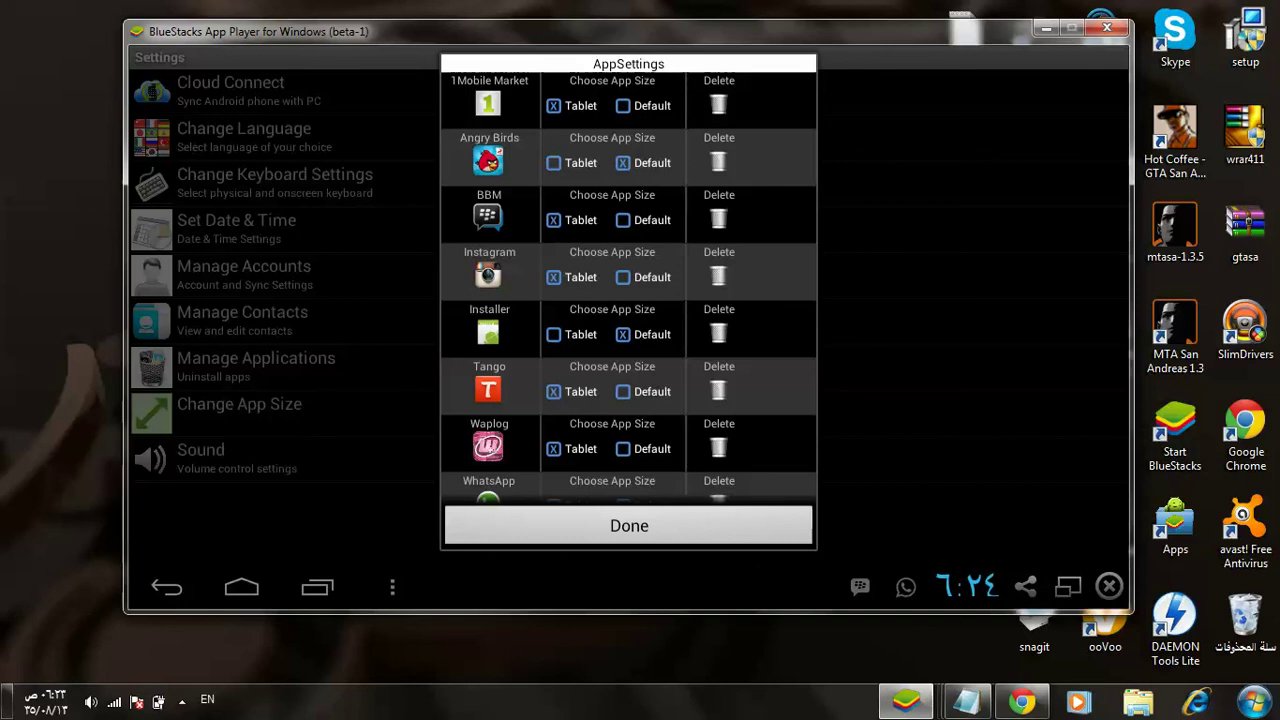
{"action": "left_click", "coordinate": [629, 525]}
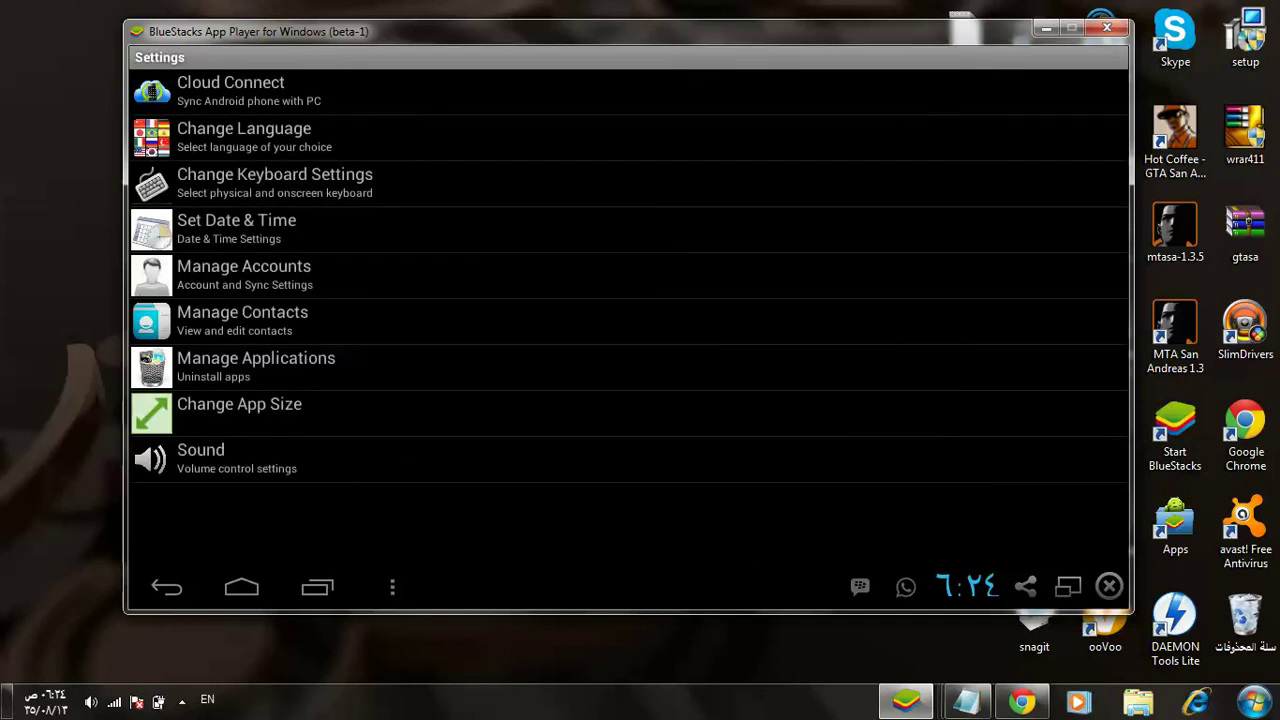
Step: Leave the settings and BBM, launch Instagram, and dismiss the WhatsApp verification notice
{"action": "left_click", "coordinate": [167, 587]}
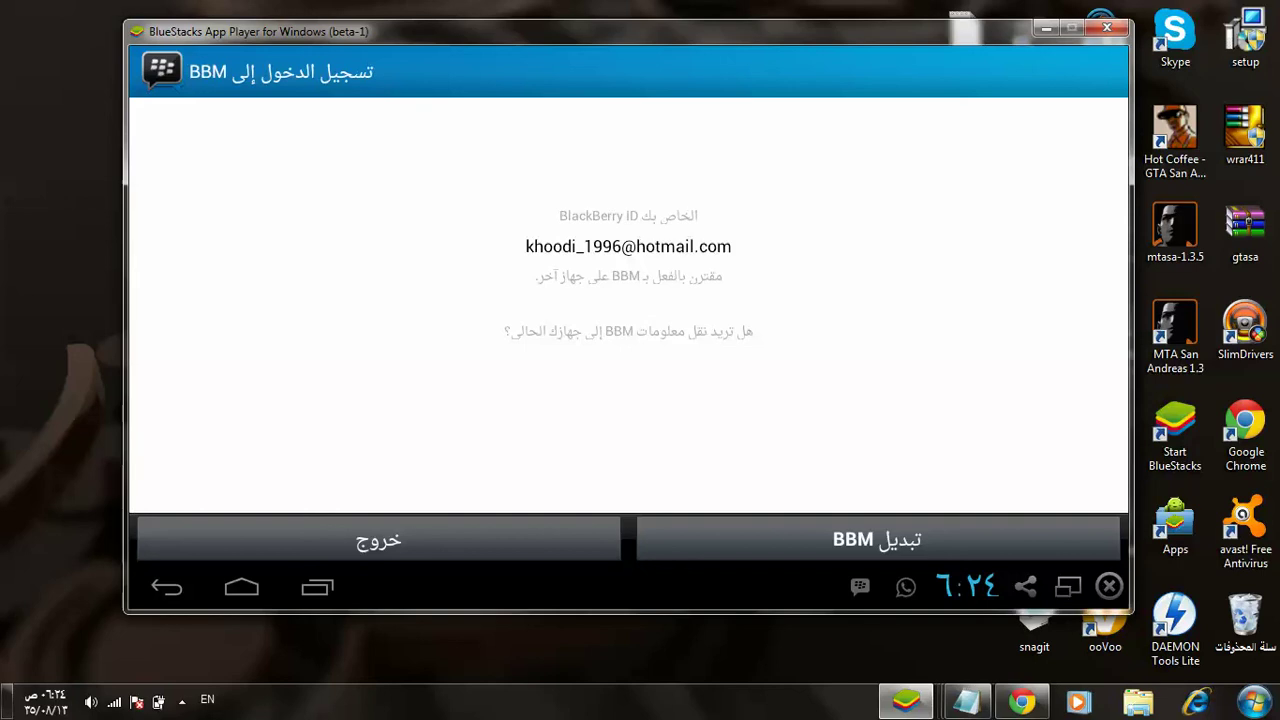
{"action": "key", "text": "Escape"}
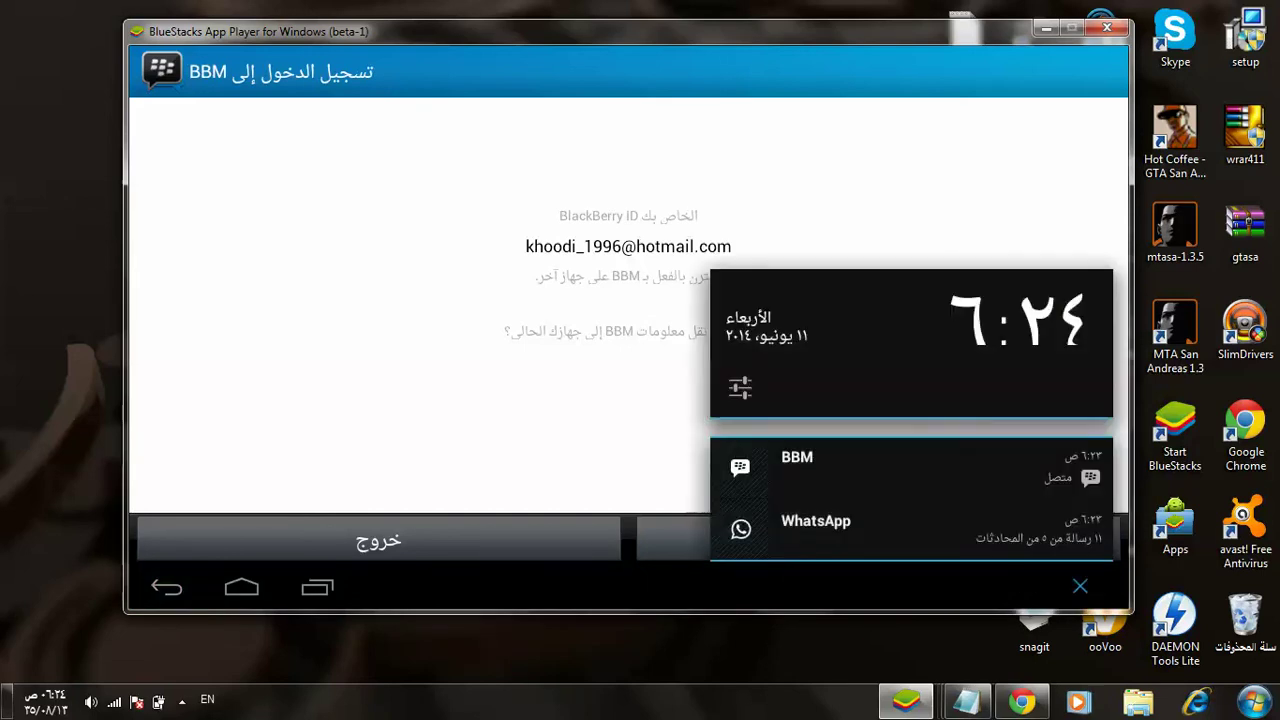
{"action": "key", "text": "Escape"}
{"action": "key", "text": "Escape"}
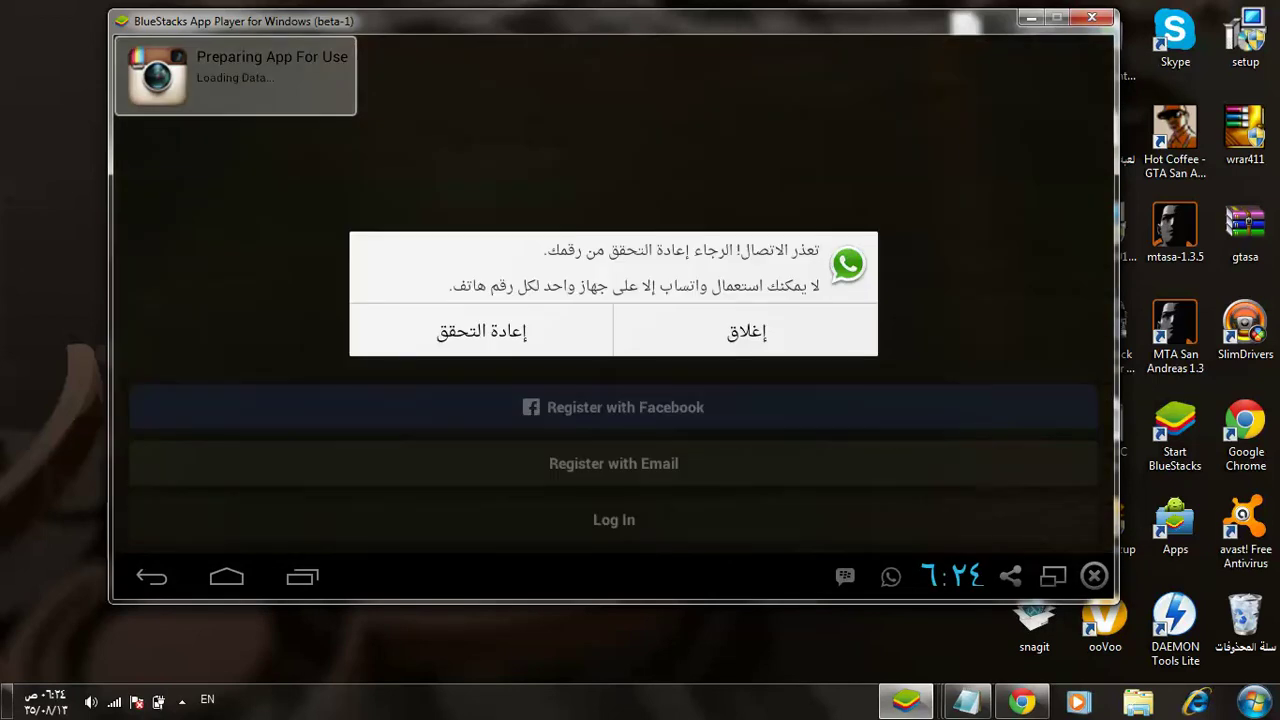
{"action": "left_click", "coordinate": [746, 331]}
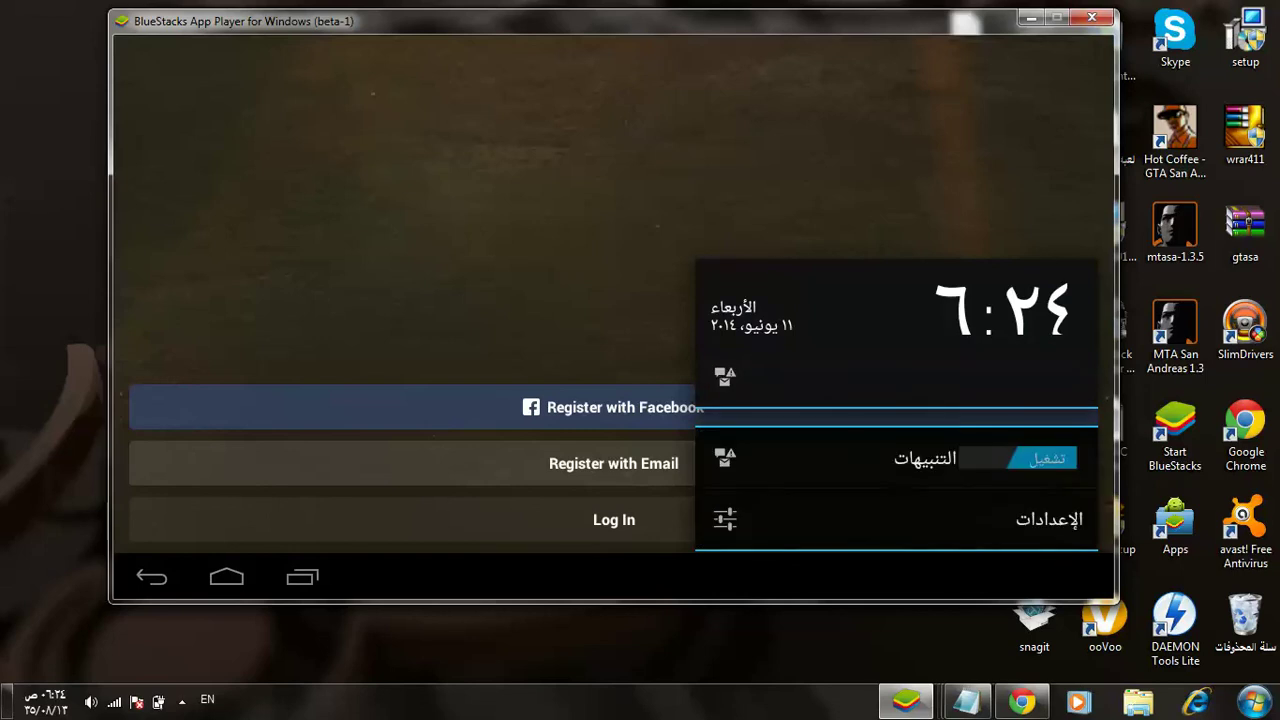
Step: Set Instagram's app size to Default in the BlueStacks settings
{"action": "left_click", "coordinate": [896, 519]}
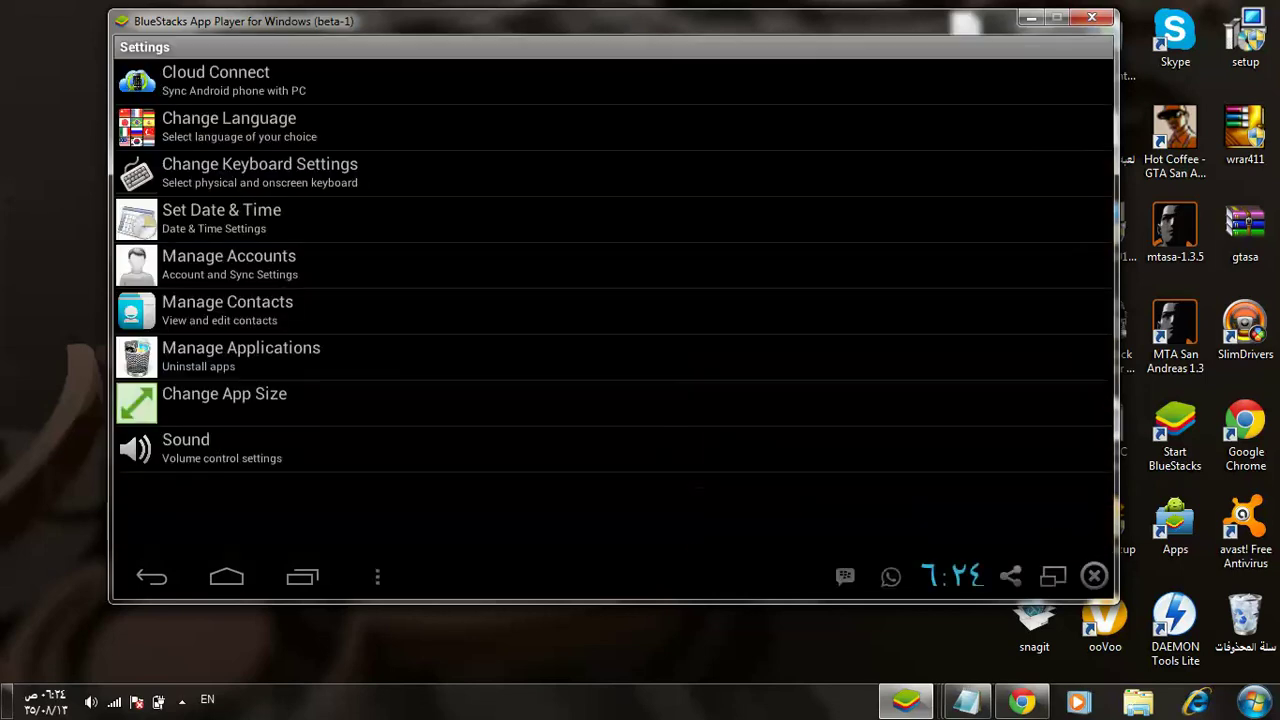
{"action": "left_click", "coordinate": [224, 403]}
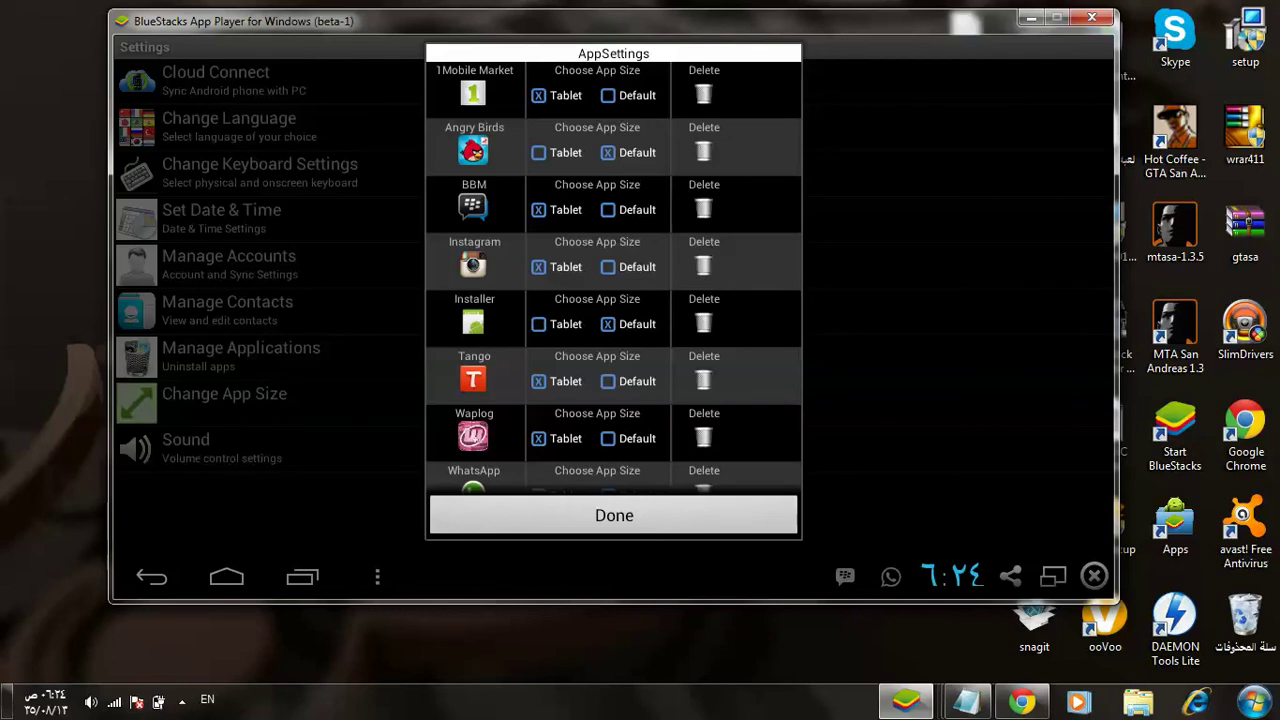
{"action": "left_click", "coordinate": [608, 267]}
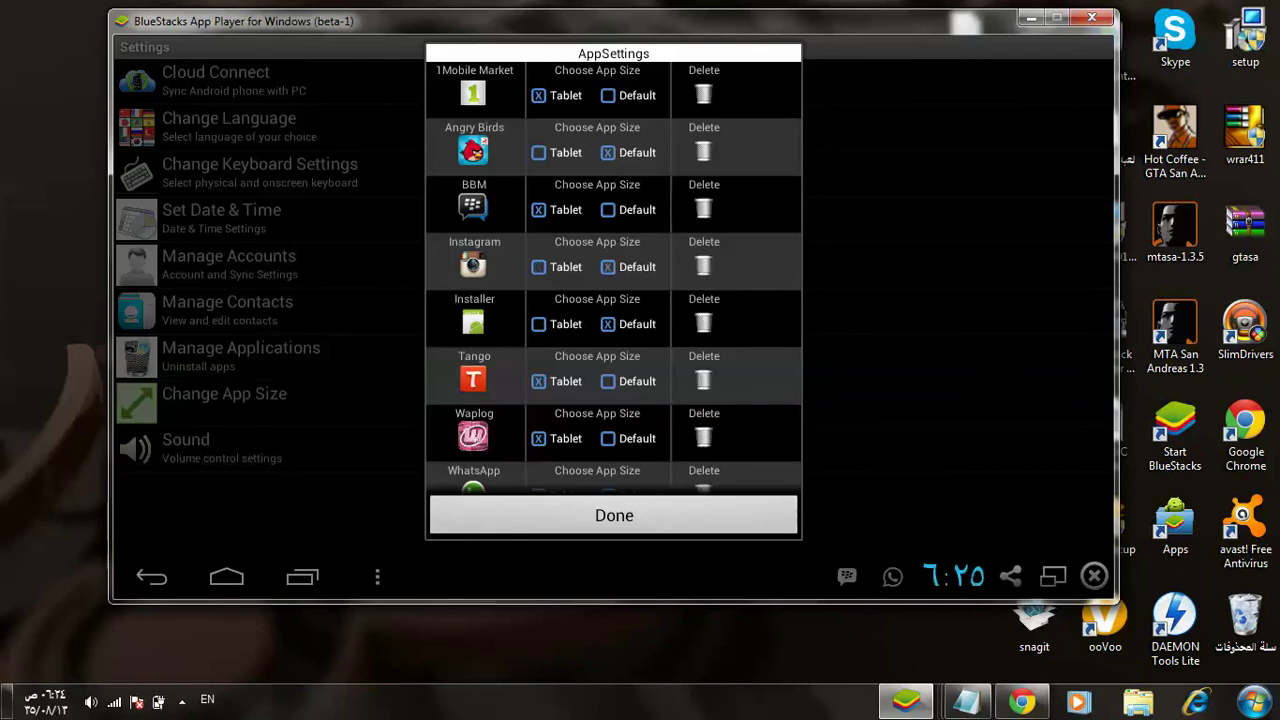
{"action": "left_click", "coordinate": [613, 515]}
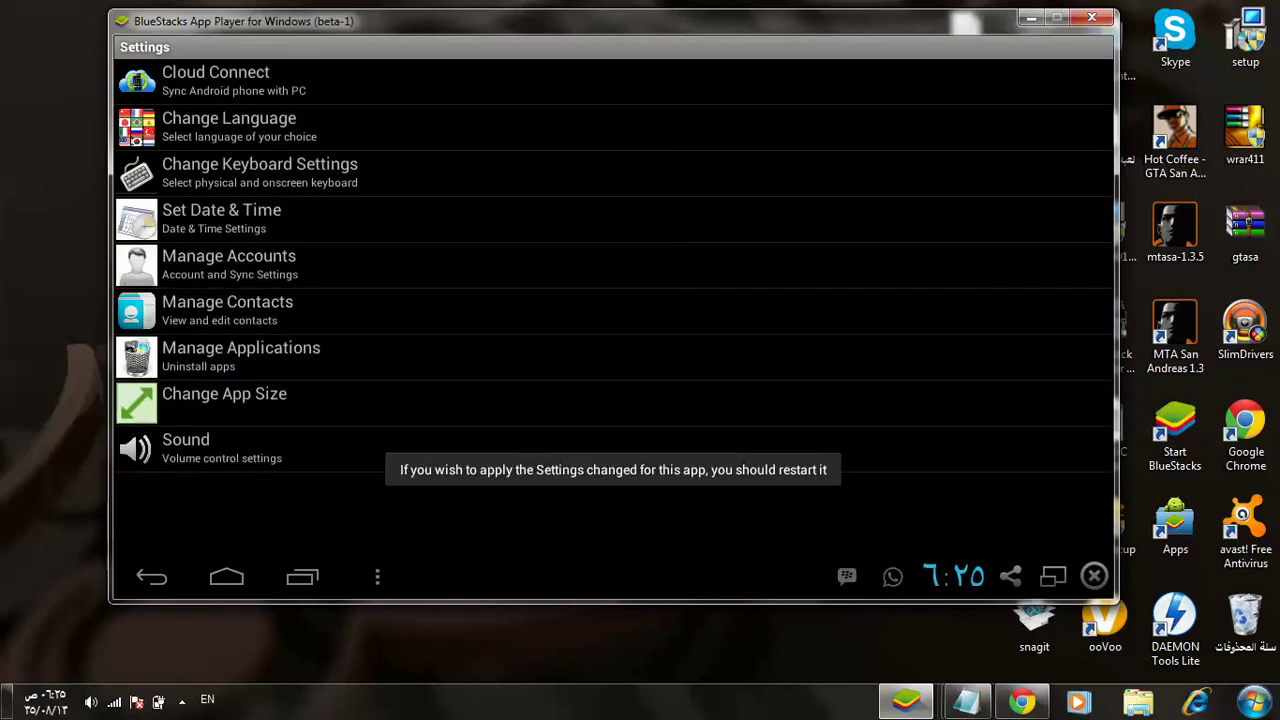
Step: Return to Instagram and dismiss the WhatsApp notice to view the app at its Default size
{"action": "left_click", "coordinate": [186, 448]}
{"action": "left_click", "coordinate": [152, 576]}
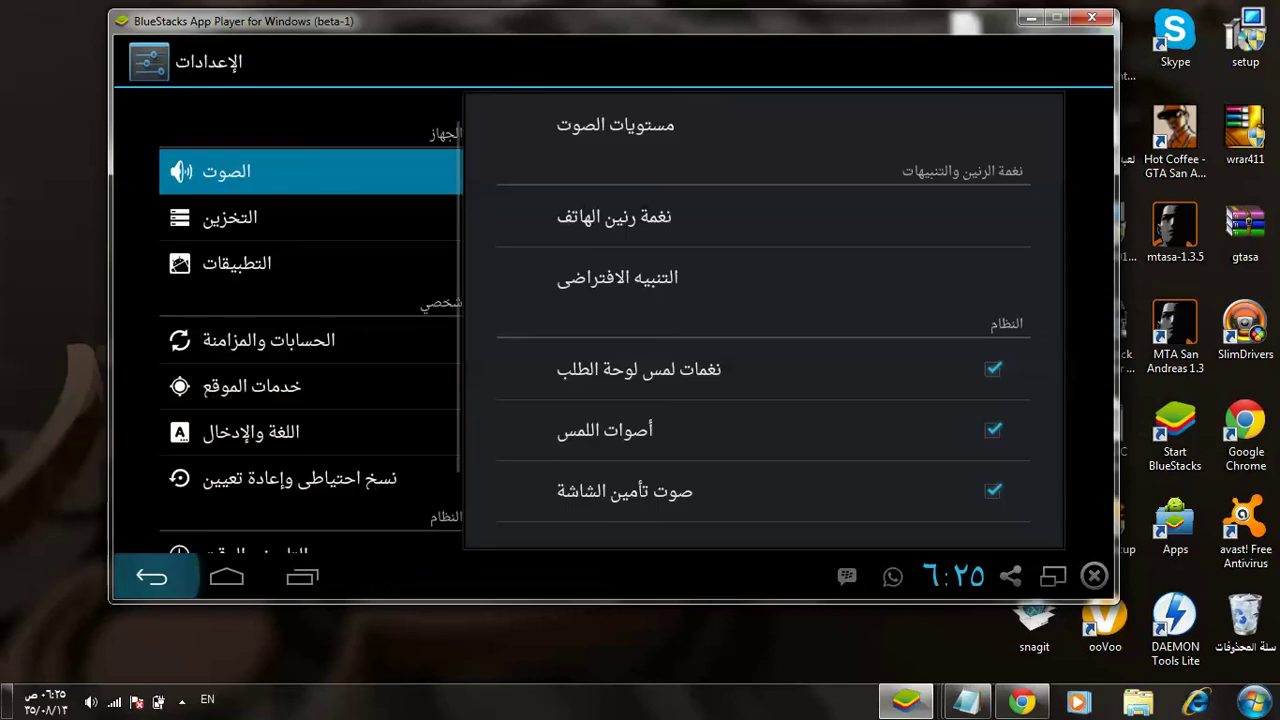
{"action": "left_click", "coordinate": [151, 577]}
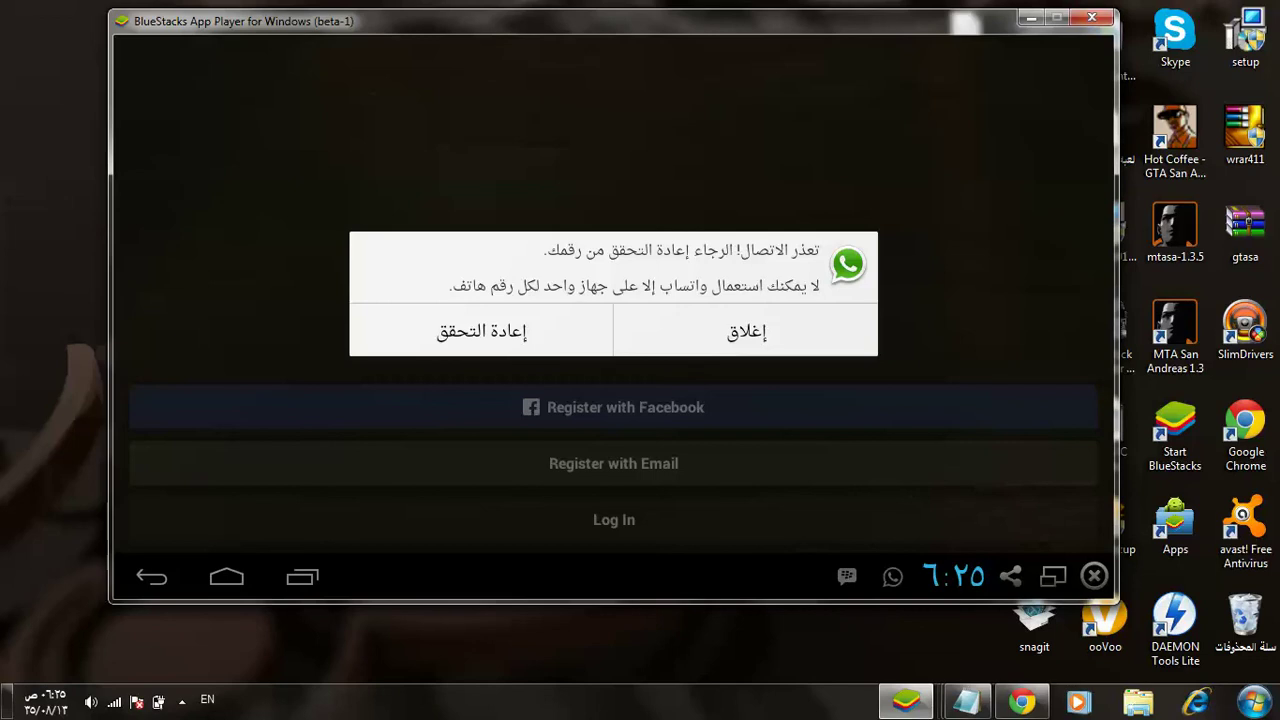
{"action": "left_click", "coordinate": [745, 330]}
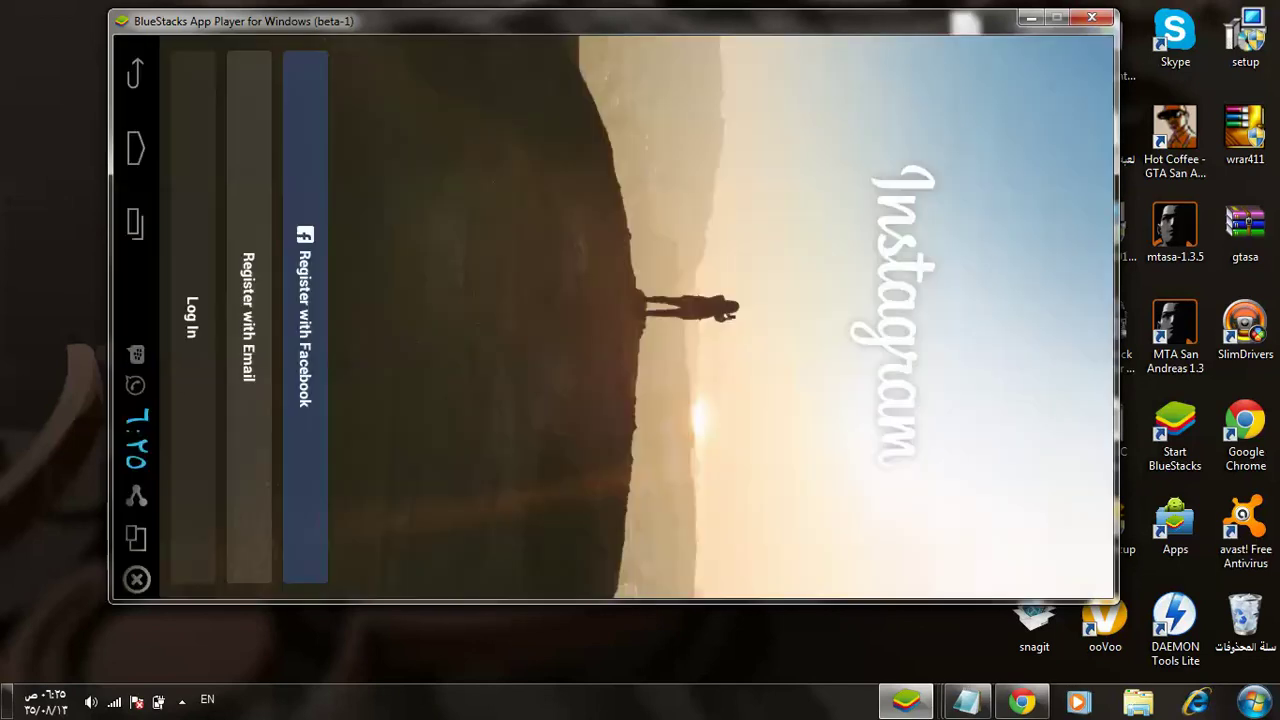
Step: Reopen the app size settings from Instagram and set Instagram back to Tablet
{"action": "left_click", "coordinate": [136, 440]}
{"action": "left_click", "coordinate": [334, 210]}
{"action": "left_click", "coordinate": [193, 382]}
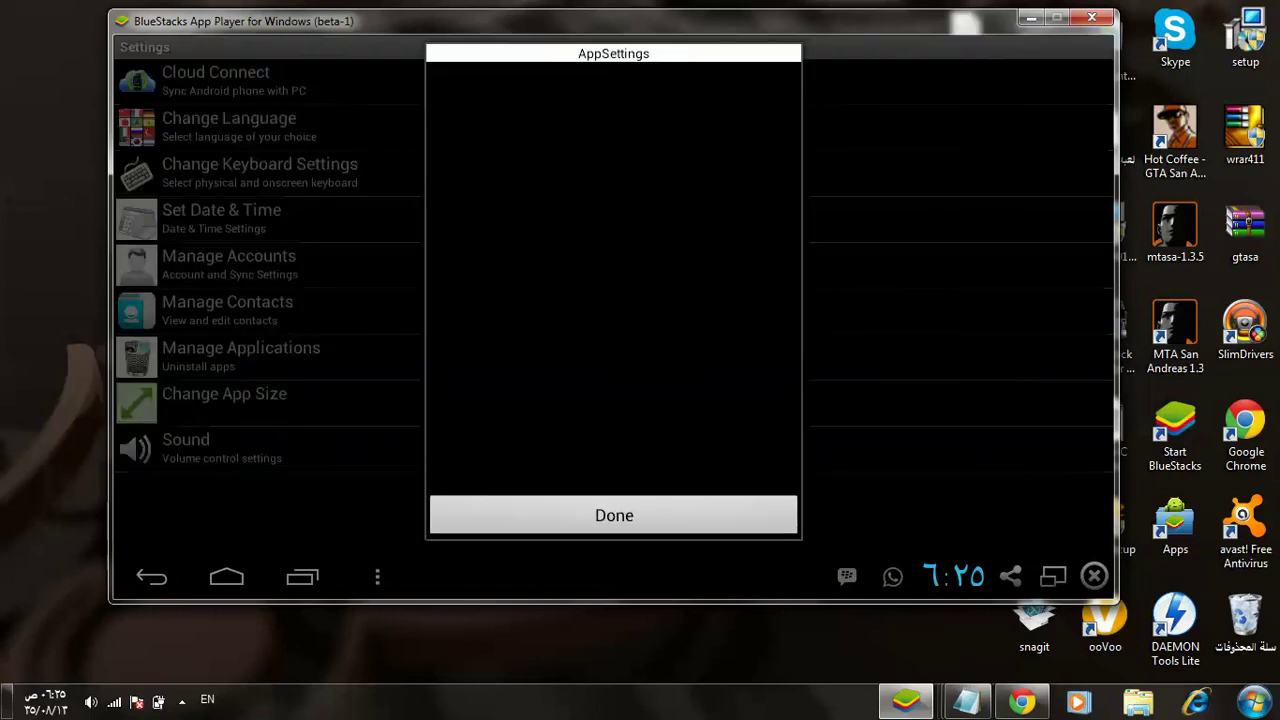
{"action": "left_click", "coordinate": [539, 267]}
{"action": "left_click", "coordinate": [613, 515]}
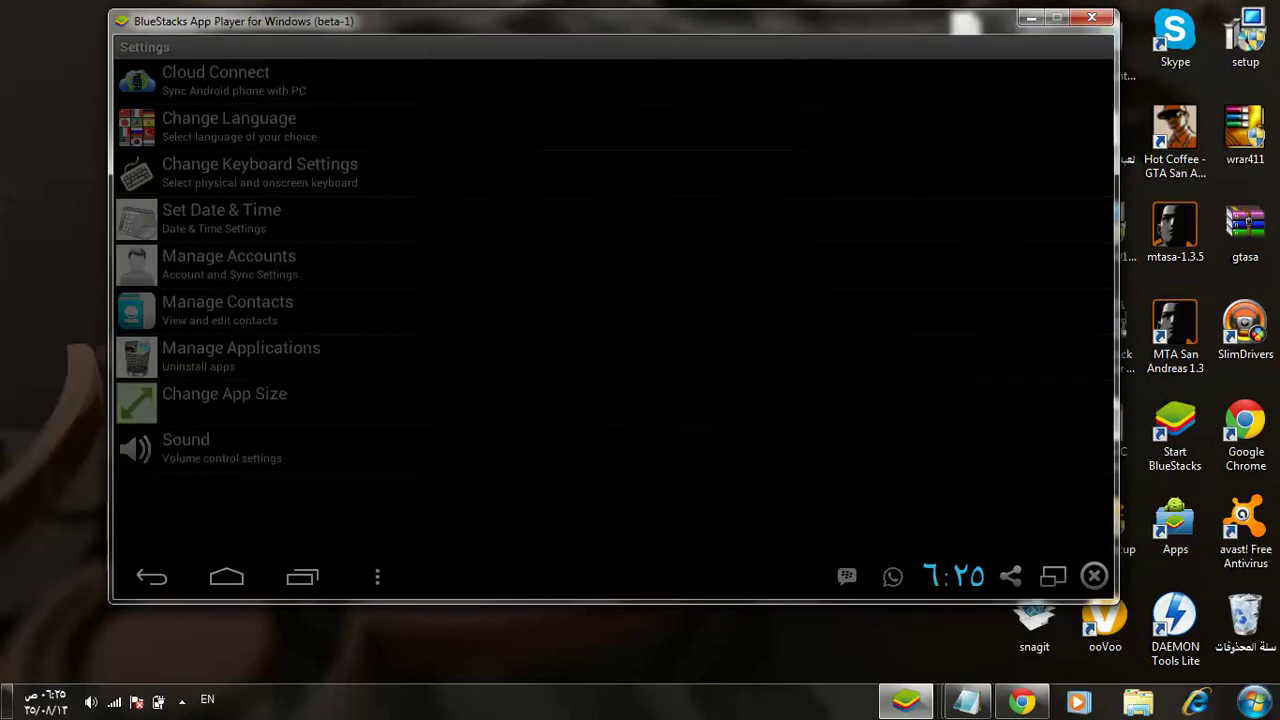
Step: Exit the settings and Instagram to the BlueStacks home screen and look through its app rows
{"action": "left_click", "coordinate": [151, 577]}
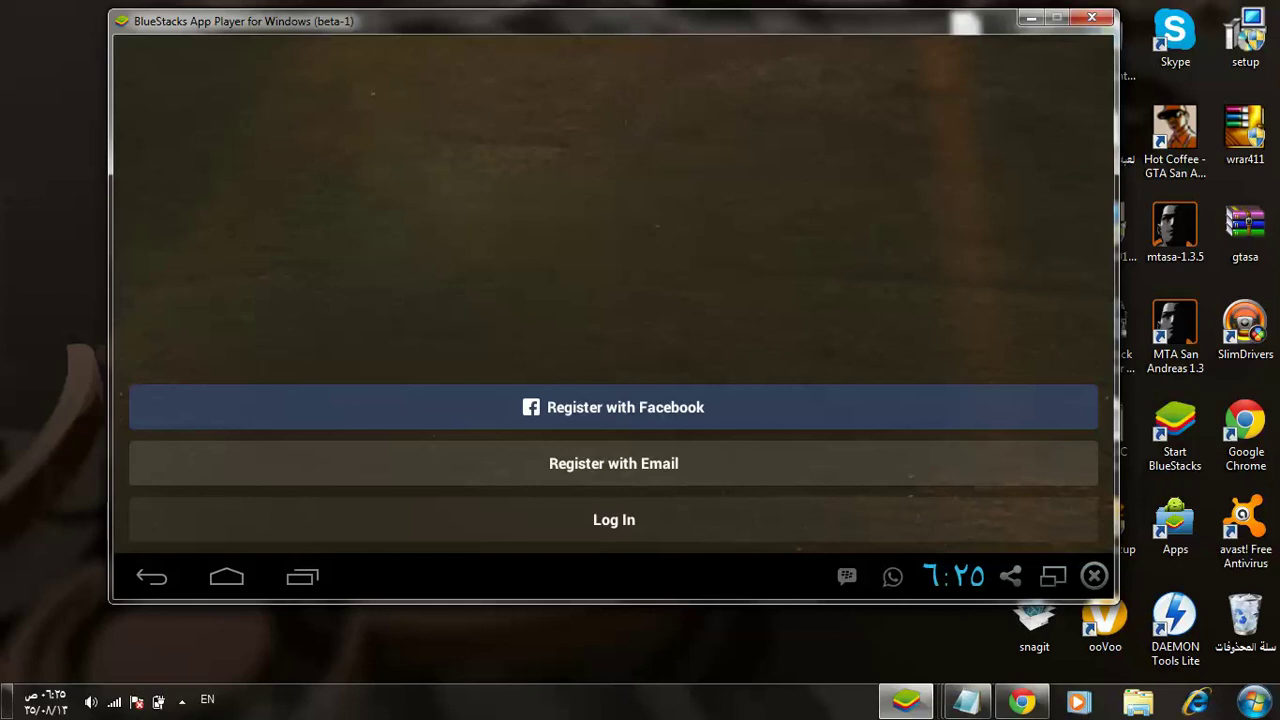
{"action": "left_click", "coordinate": [151, 577]}
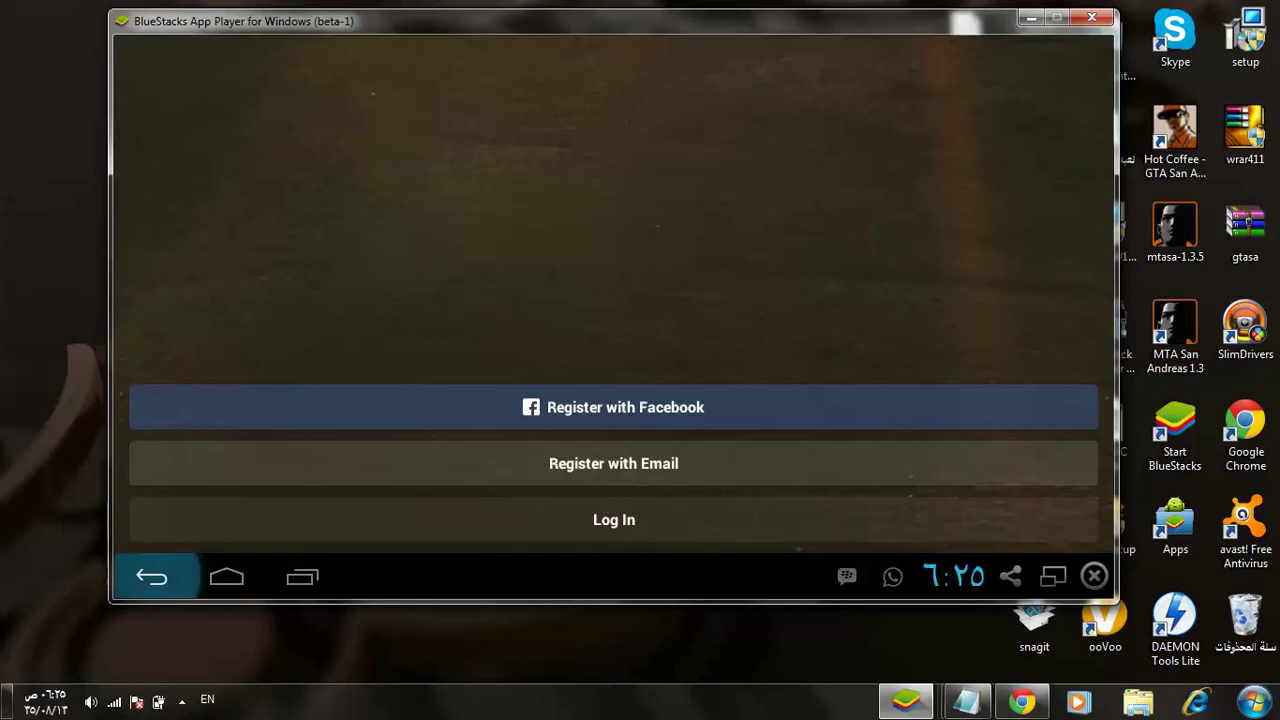
{"action": "scroll", "coordinate": [614, 300], "scroll_direction": "down", "scroll_amount": 10}
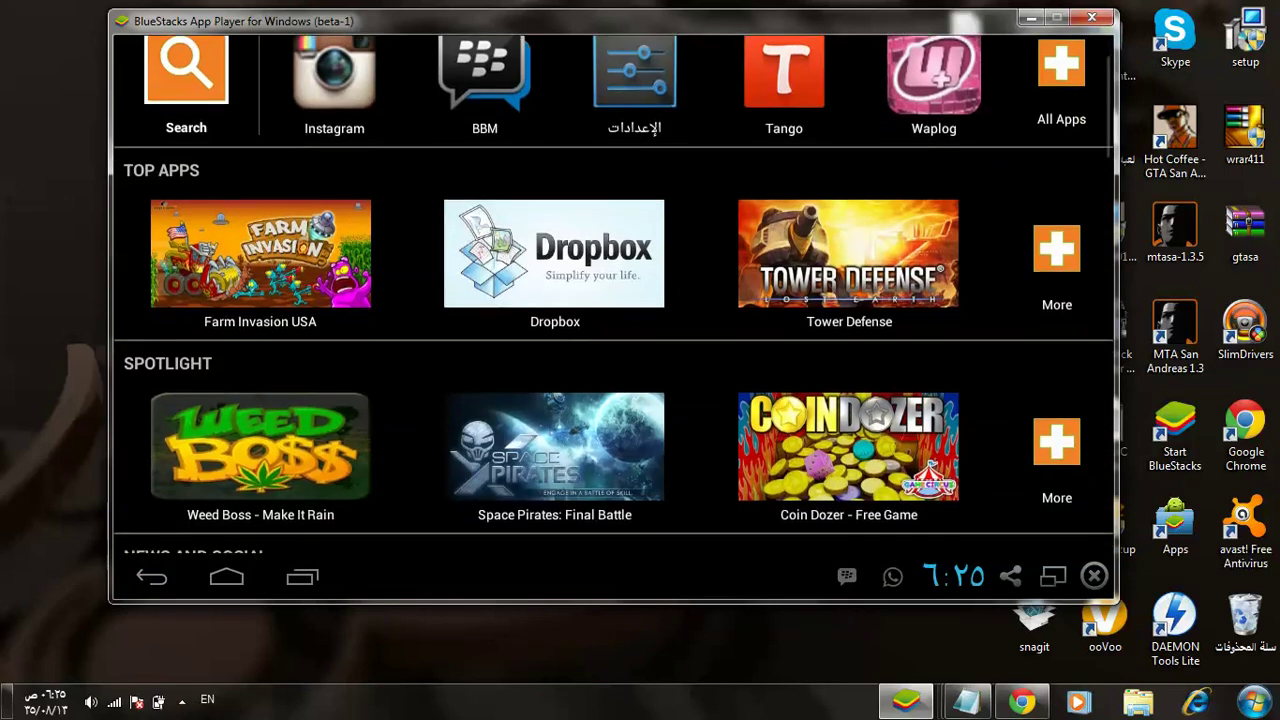
{"action": "scroll", "coordinate": [614, 300], "scroll_direction": "up", "scroll_amount": 6}
{"action": "scroll", "coordinate": [614, 300], "scroll_direction": "up", "scroll_amount": 4}
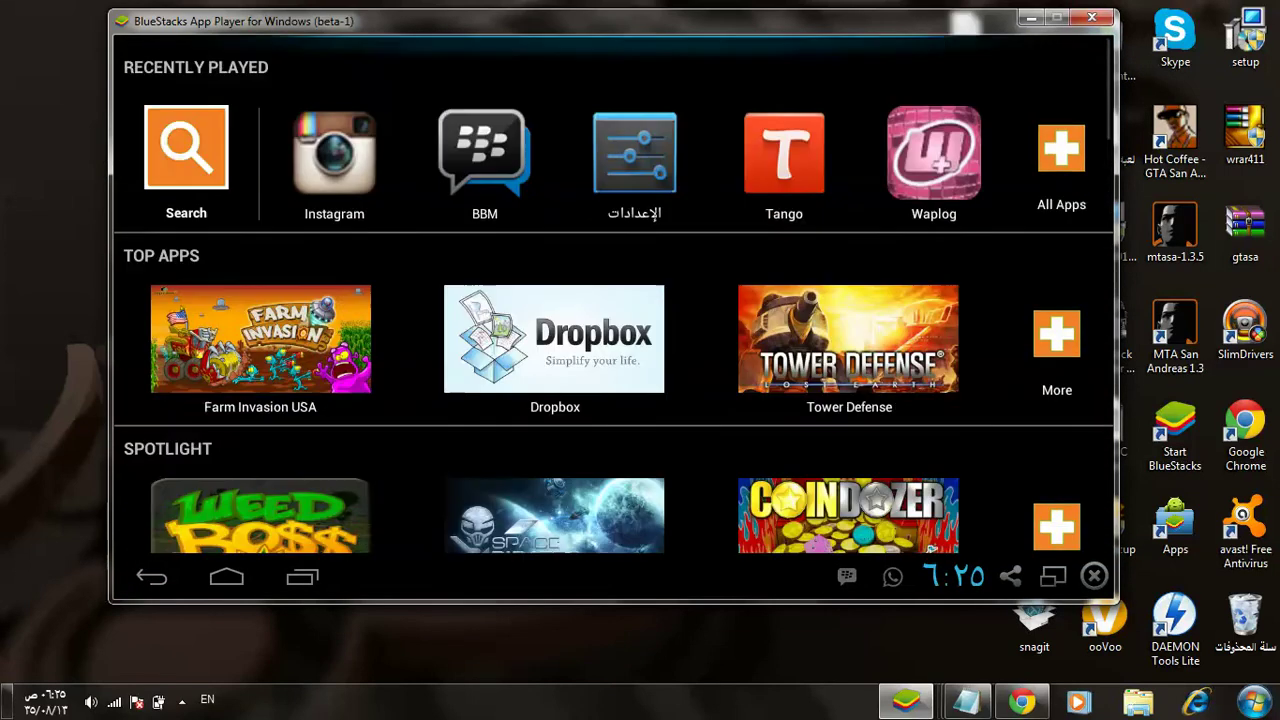